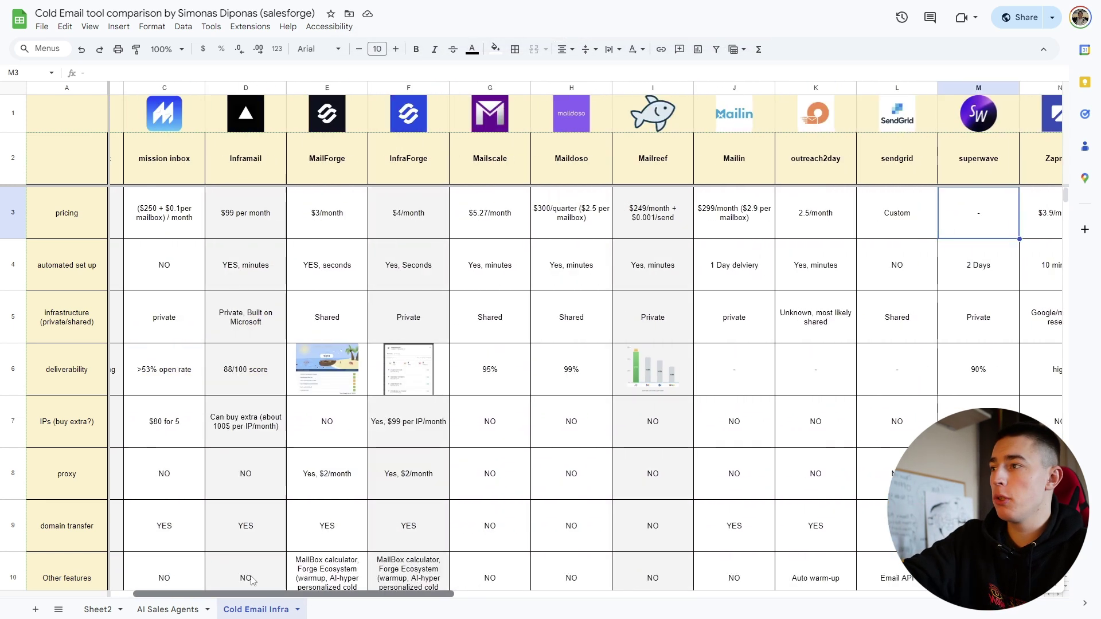
Step: Zoom the browser in so the nine-provider cold email comparison table reads larger
key(ctrl+plus)
key(ctrl+plus)
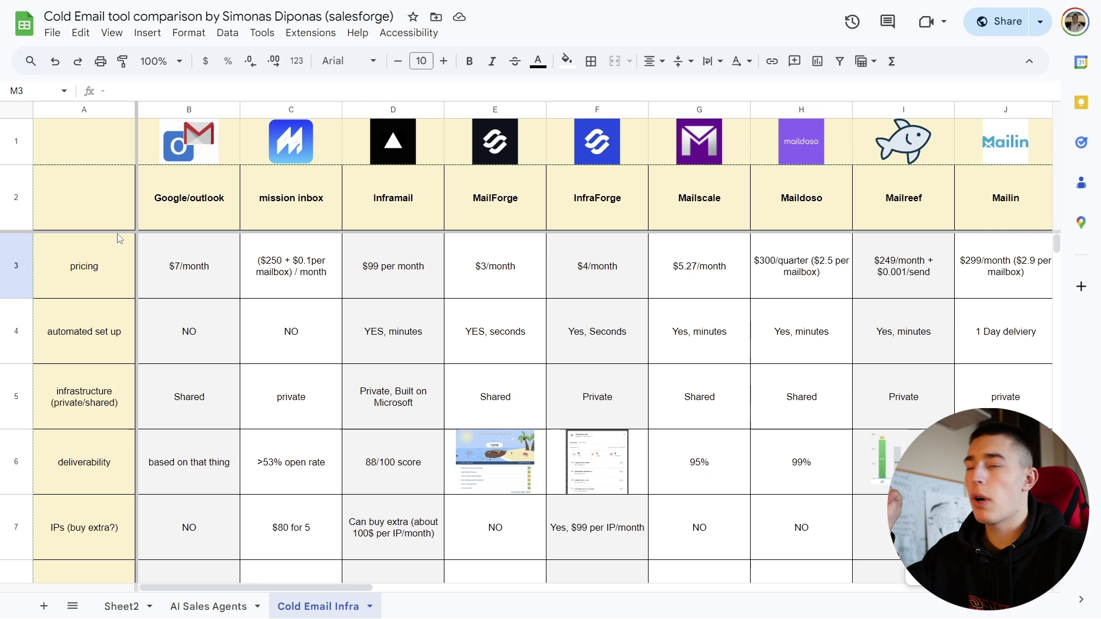
key(Down)
key(Left)
key(Left)
key(Left)
key(Left)
key(Left)
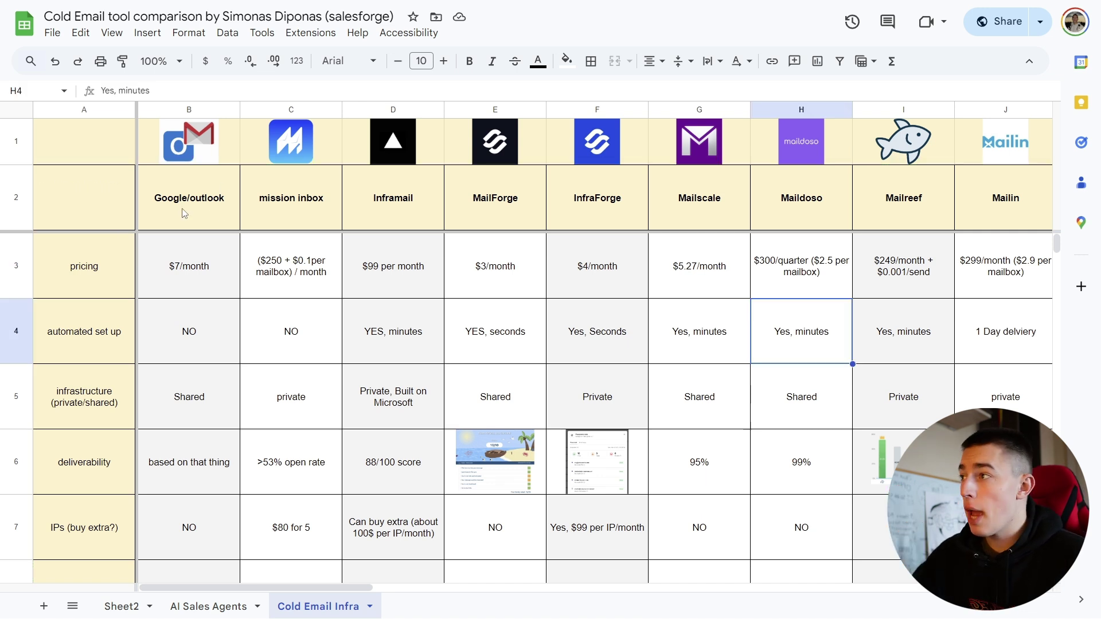
click(84, 279)
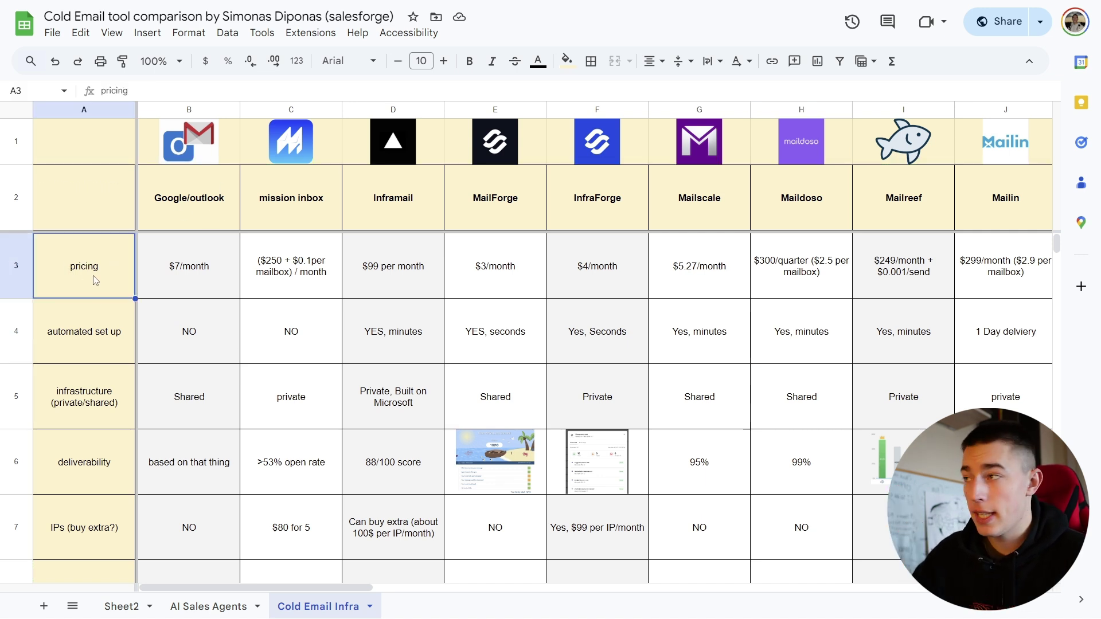
double_click(417, 209)
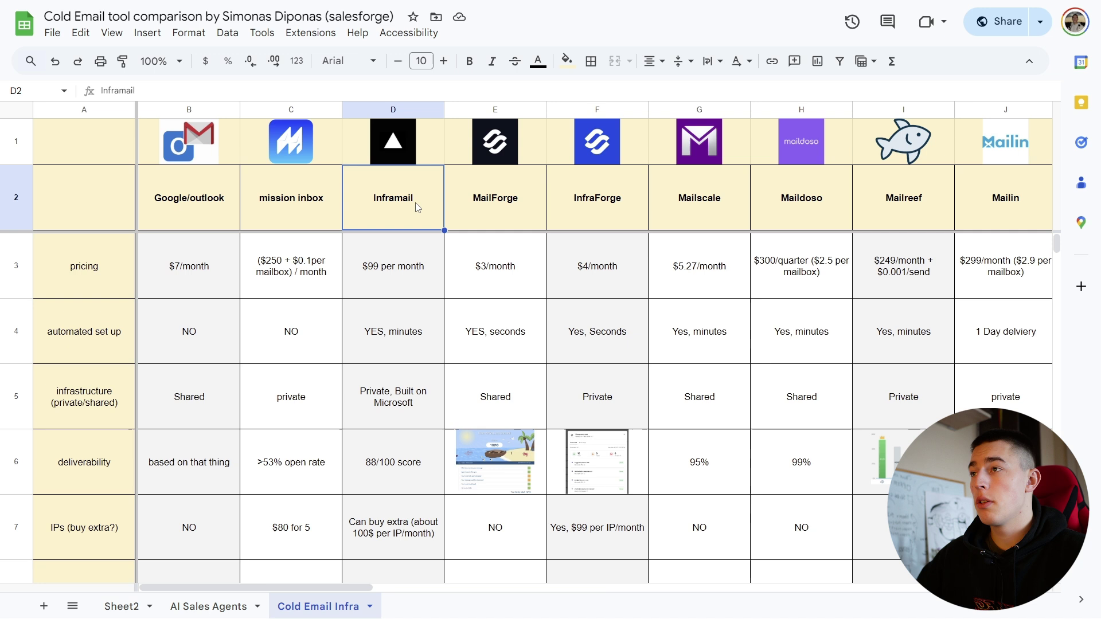
text(⭐)
key(BackSpace)
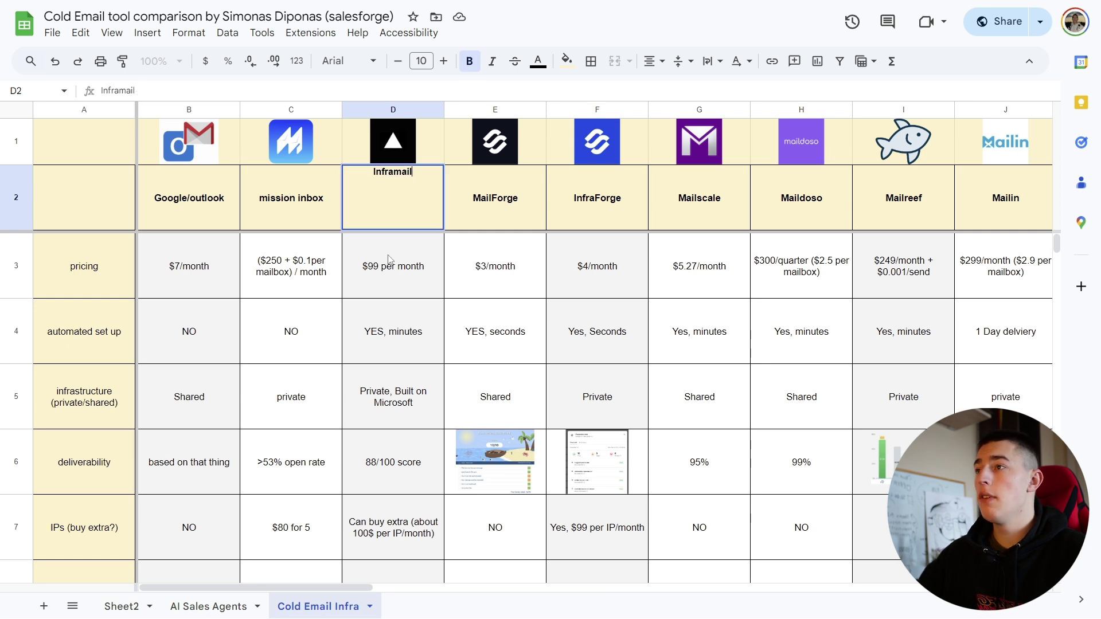
key(Return)
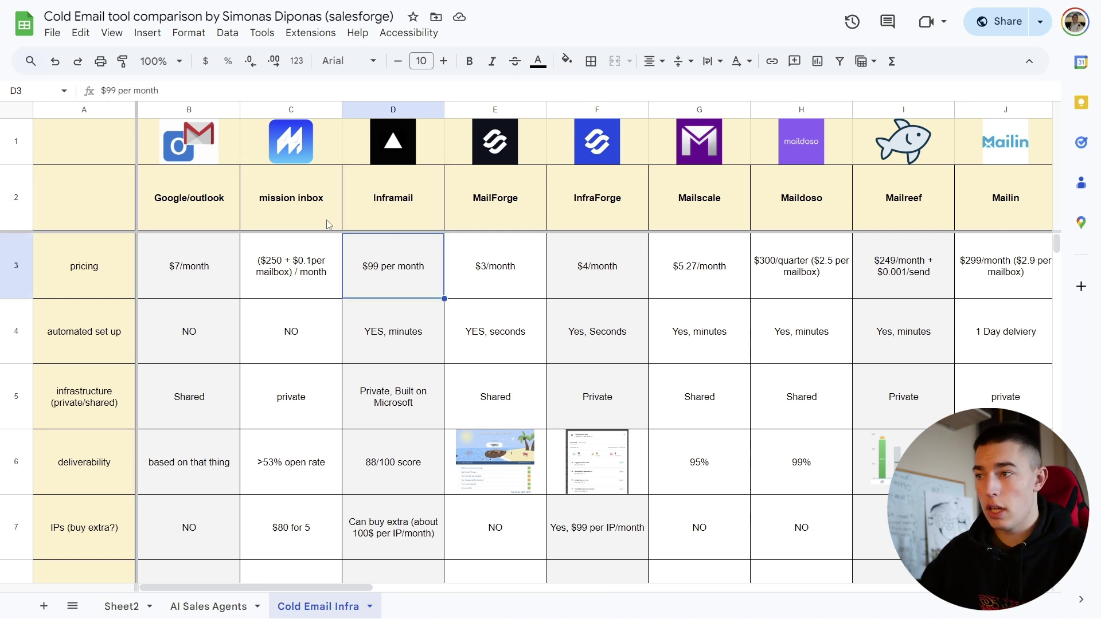
click(112, 287)
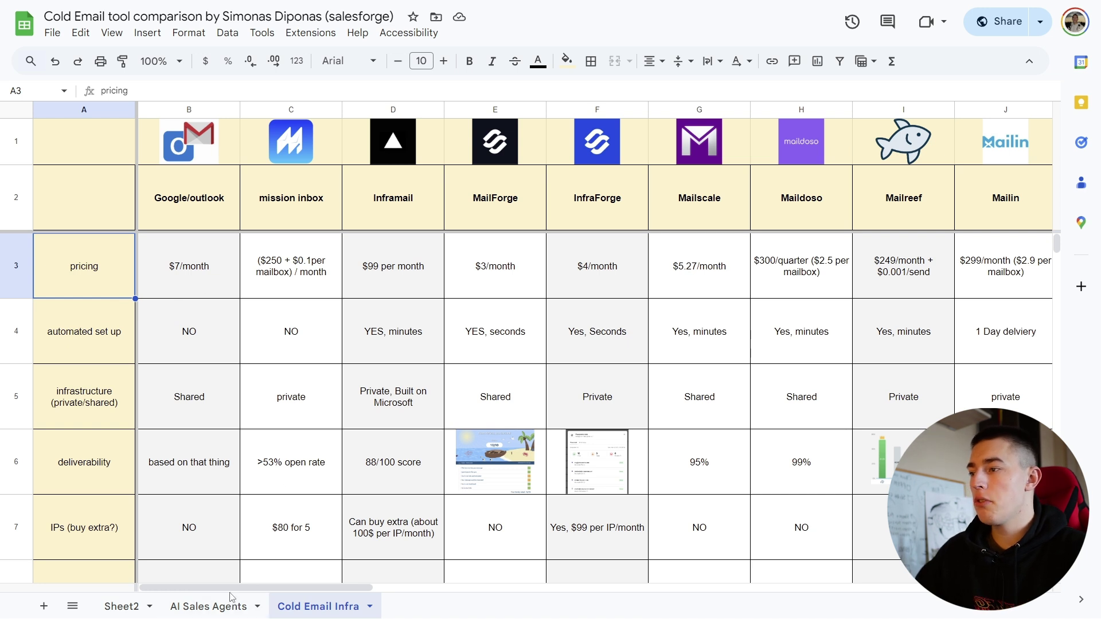
drag(234, 587, 262, 588)
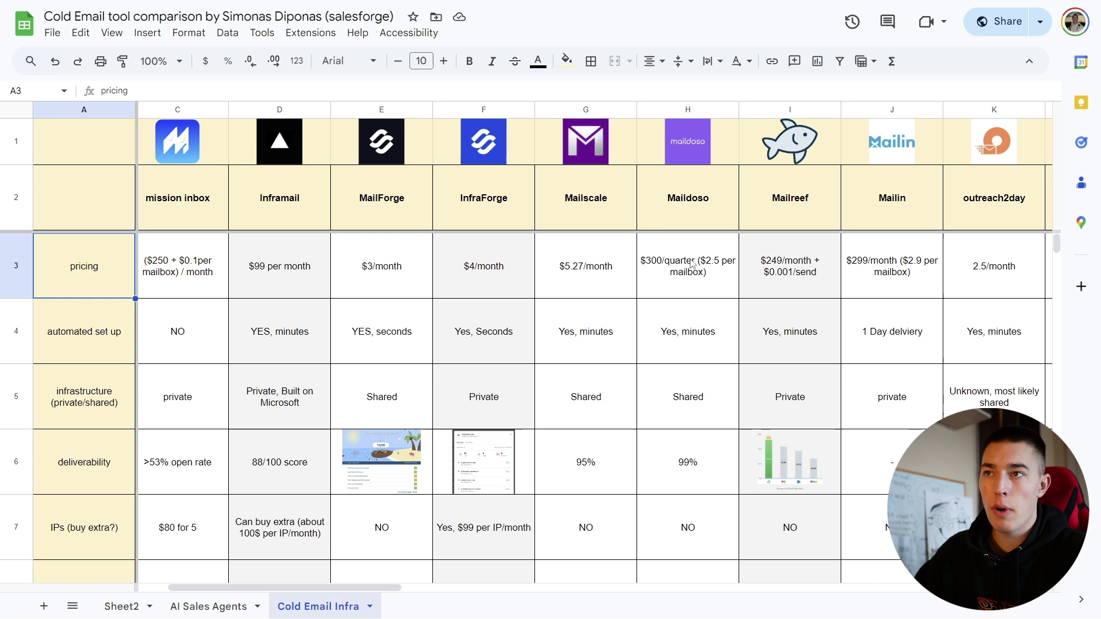
click(711, 270)
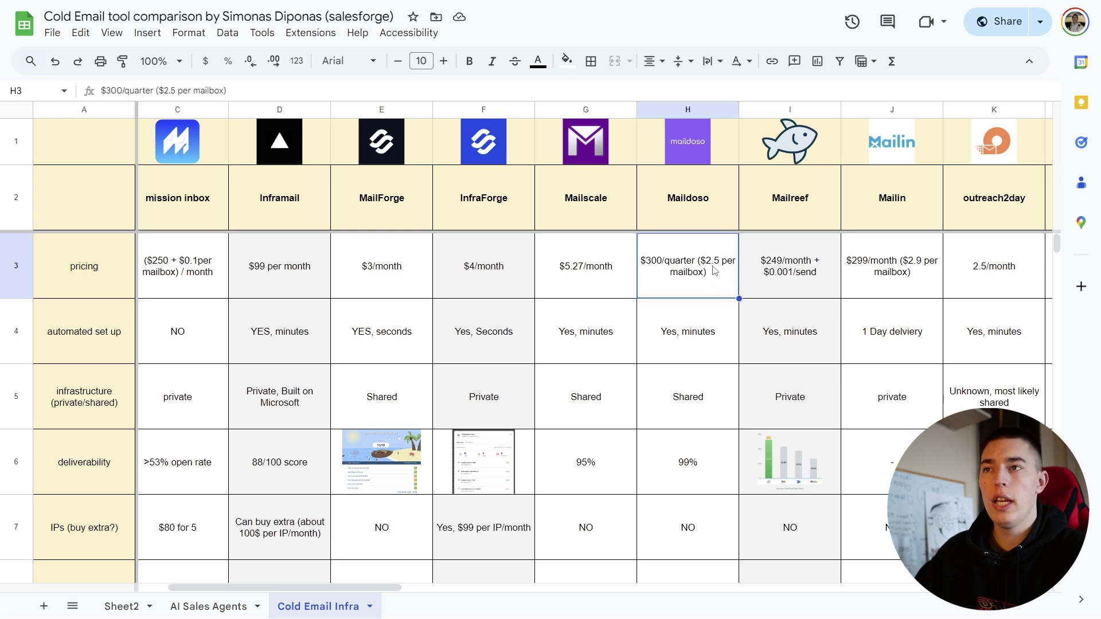
drag(393, 588, 317, 590)
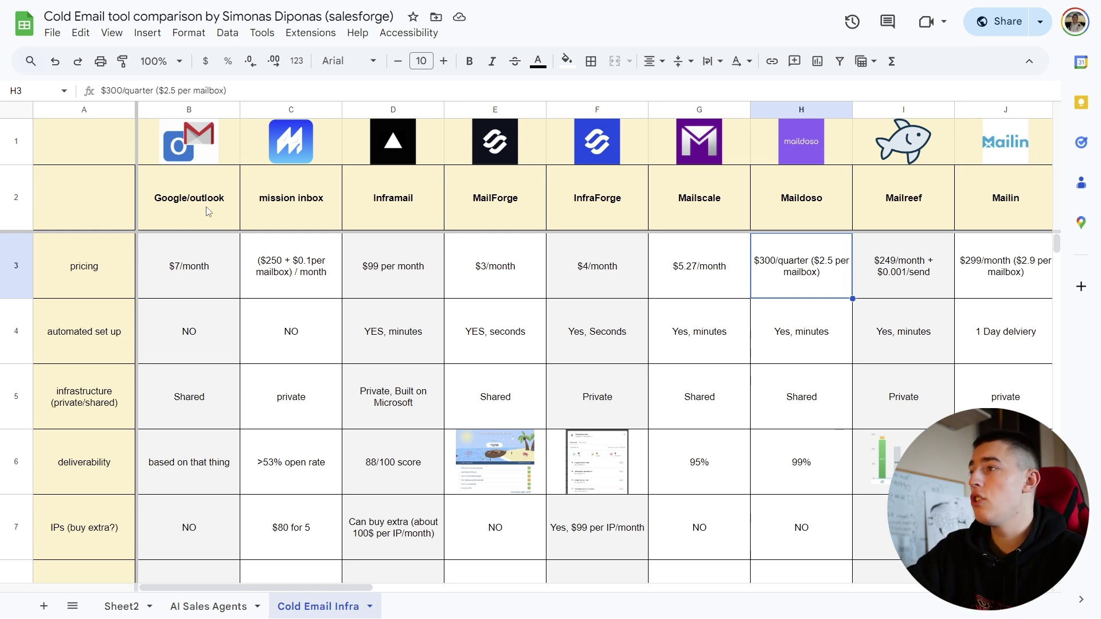
click(215, 278)
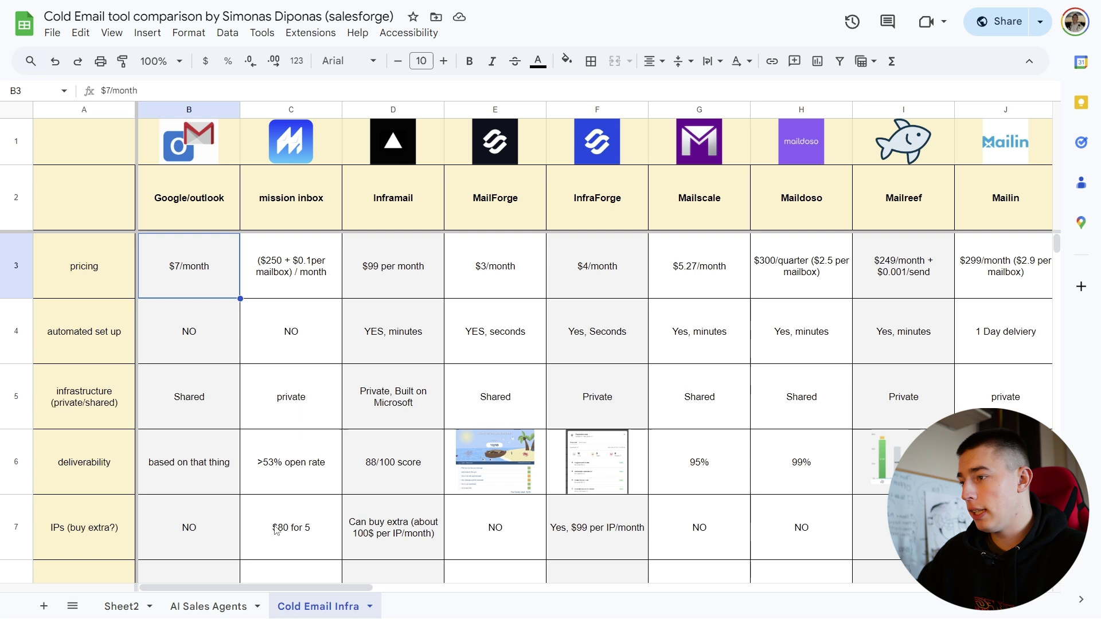
drag(284, 586, 317, 588)
click(376, 254)
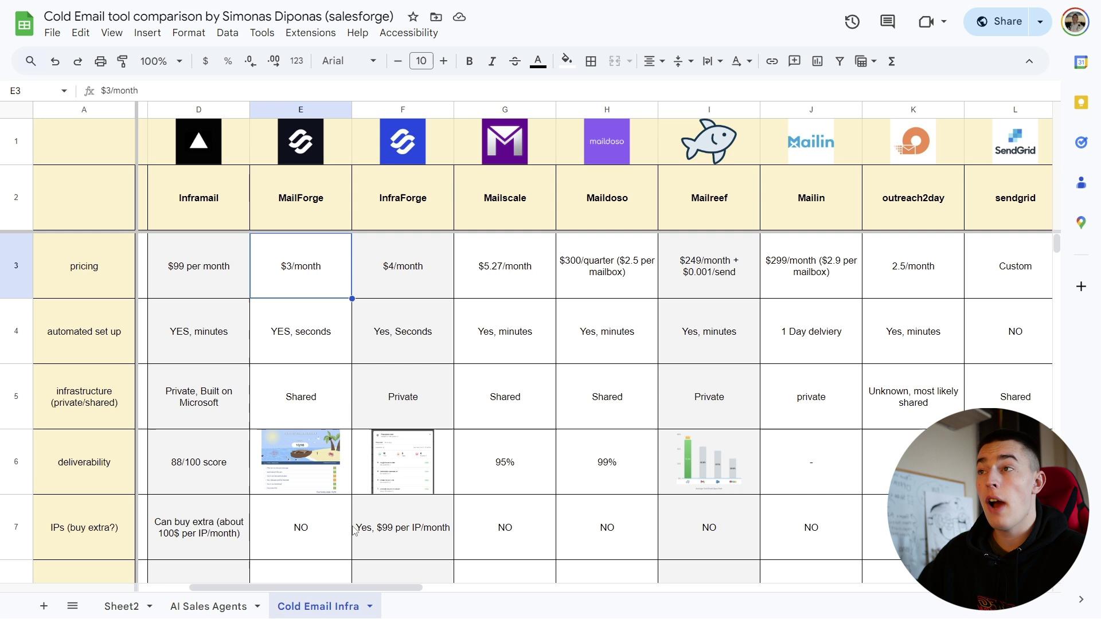
click(485, 267)
scroll(458, 401, right, 3)
click(528, 278)
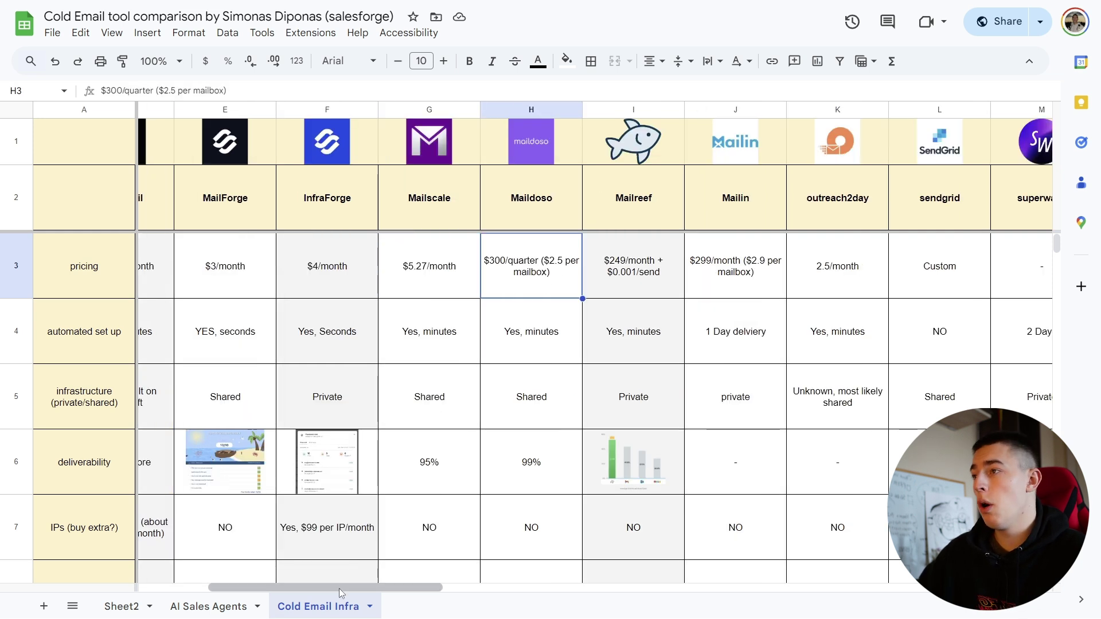
drag(338, 588, 313, 589)
drag(384, 588, 695, 616)
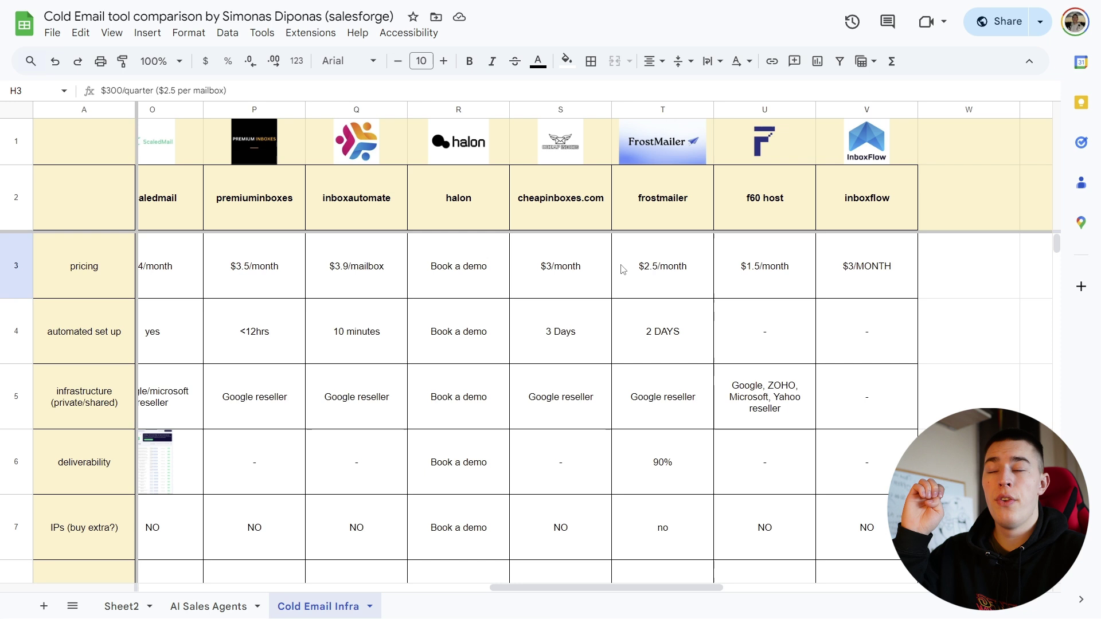
Step: Append a ⭐ after the f60 host, Maildoso and MailForge names as pricing-row winners
click(774, 288)
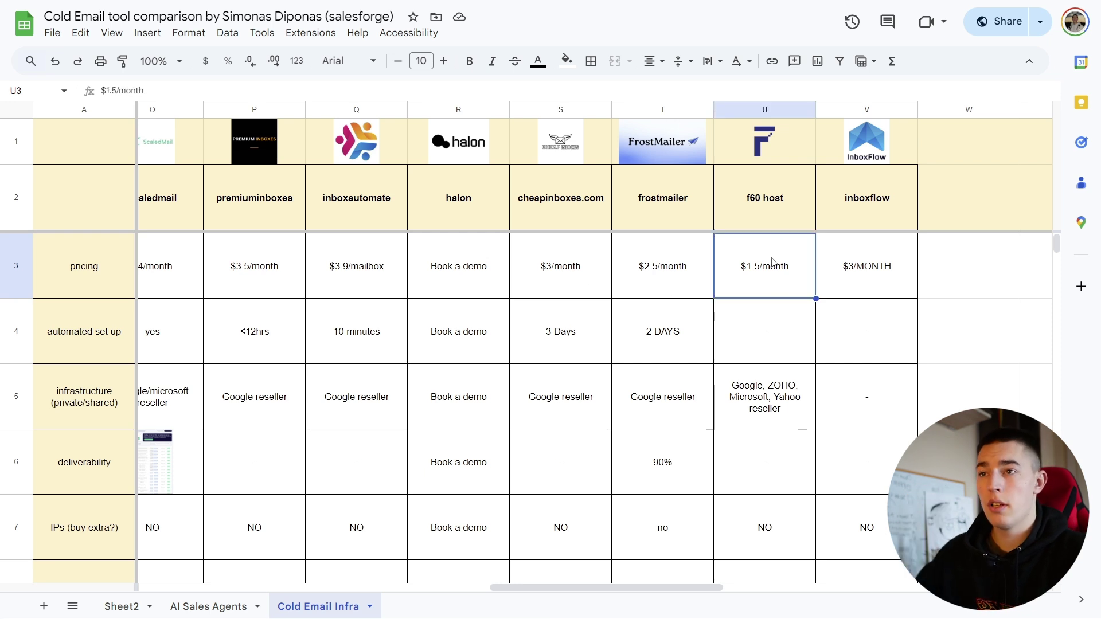
double_click(790, 205)
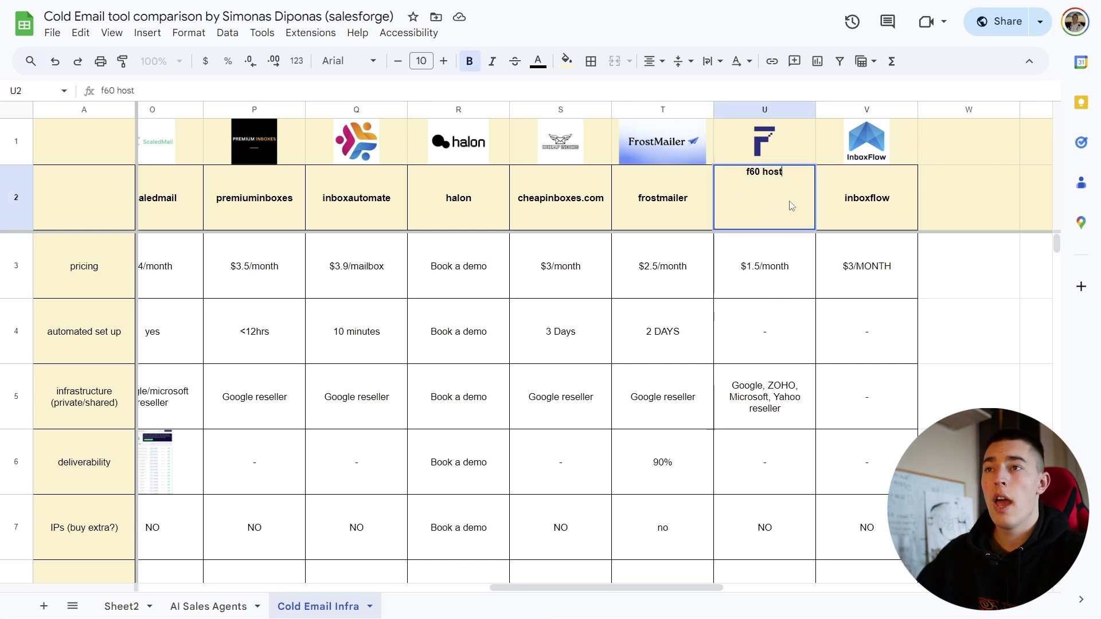
text(⭐)
key(Return)
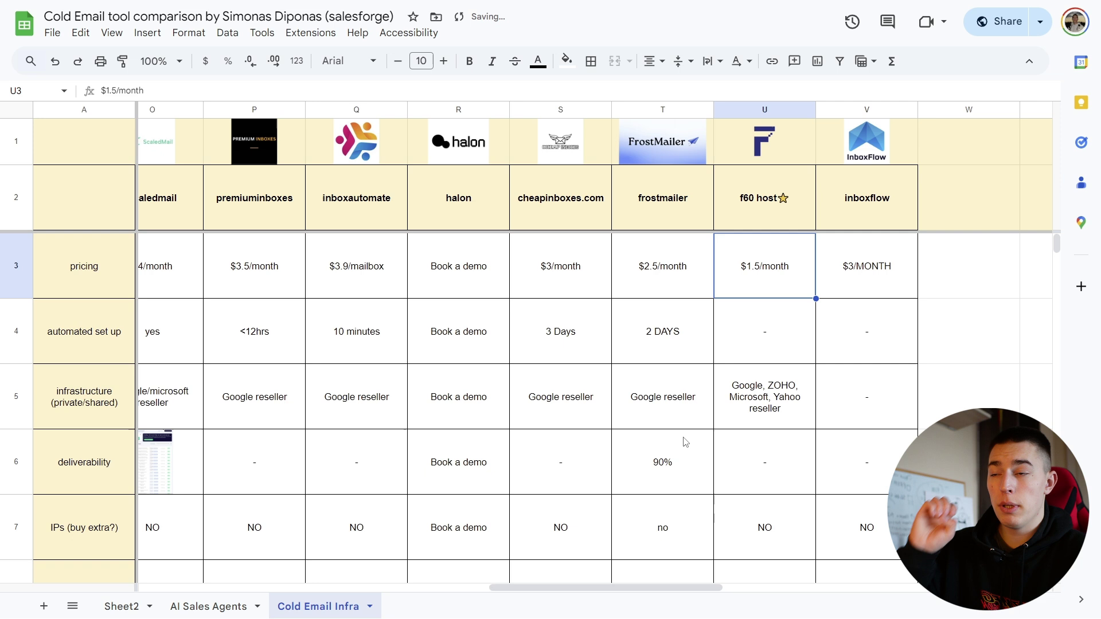
drag(609, 588, 298, 584)
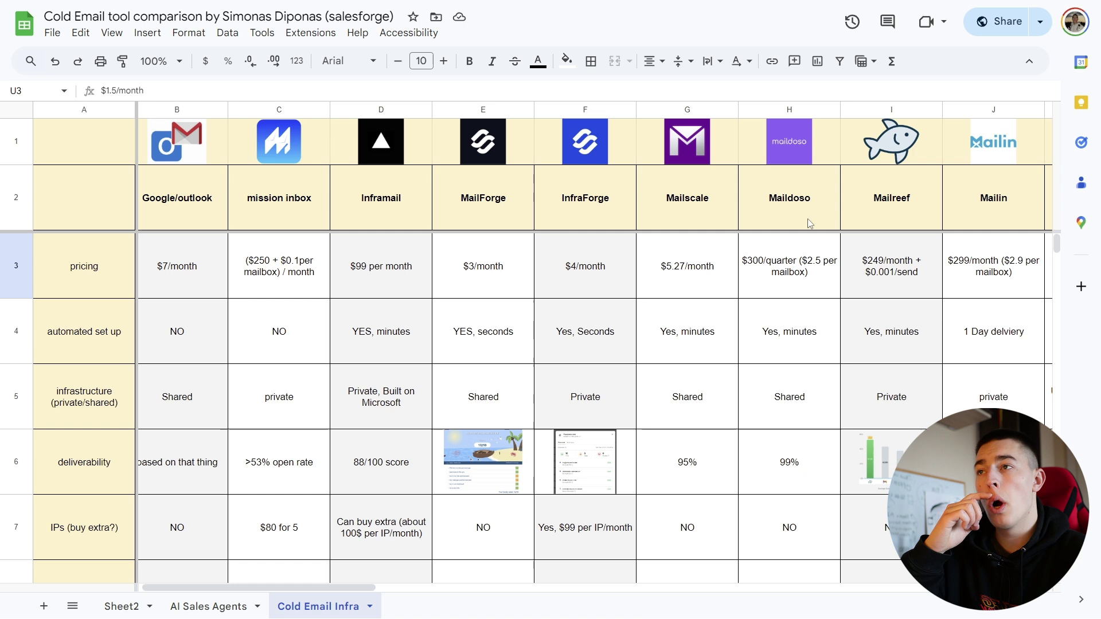
double_click(822, 197)
text(⭐)
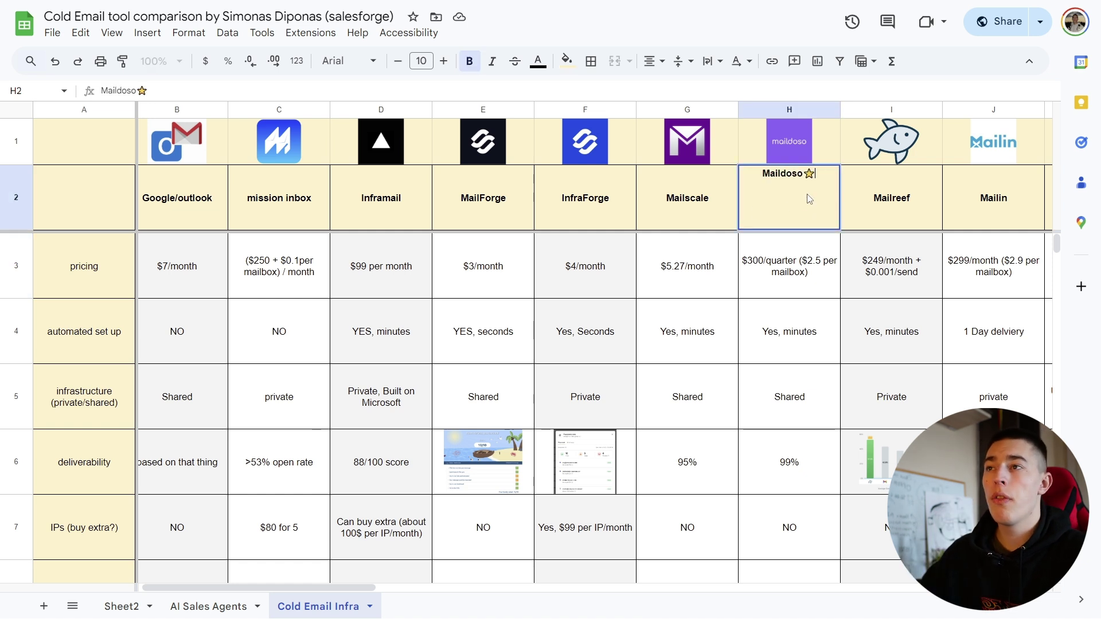
double_click(532, 210)
text(⭐)
key(Return)
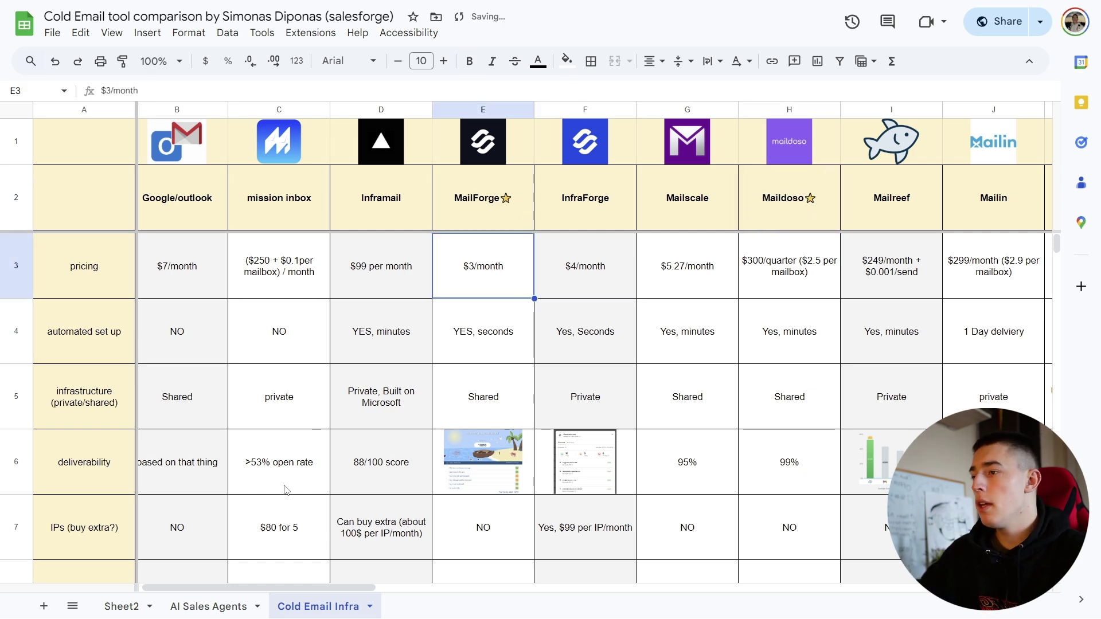
Step: Review the automated set up entries for Mailin, halon and MailForge ('YES, seconds')
scroll(362, 591, left, 1)
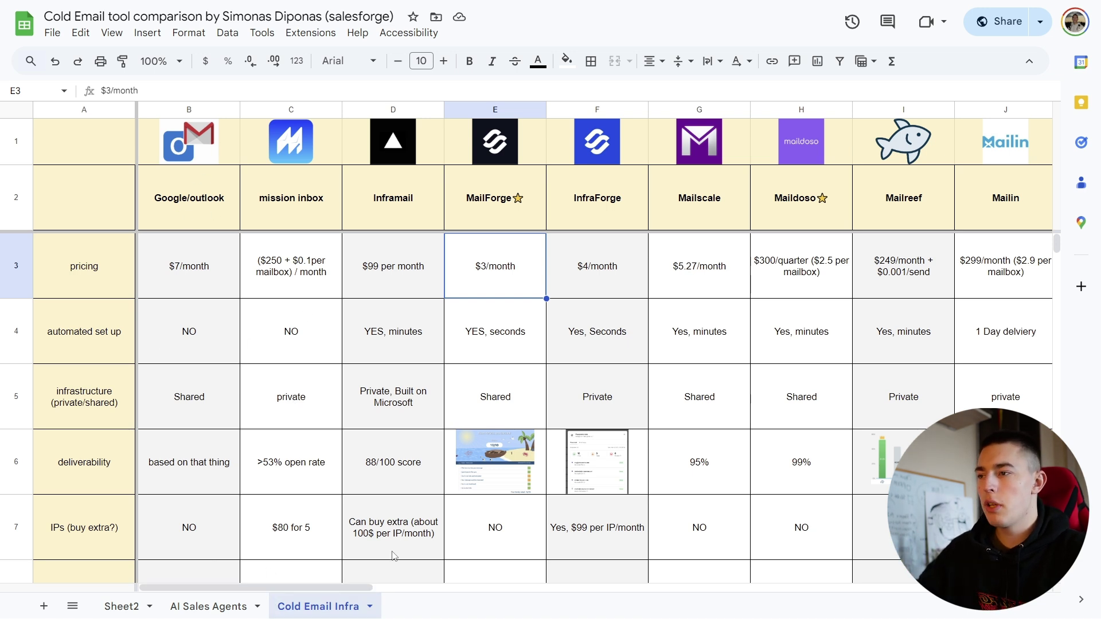
drag(337, 586, 659, 599)
click(277, 358)
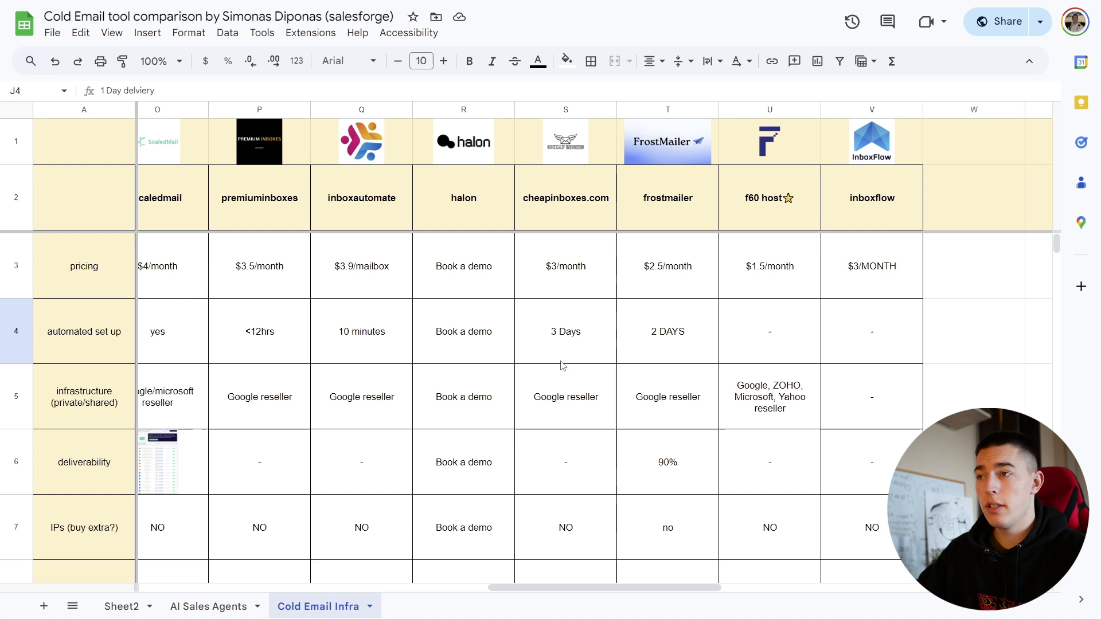
click(518, 326)
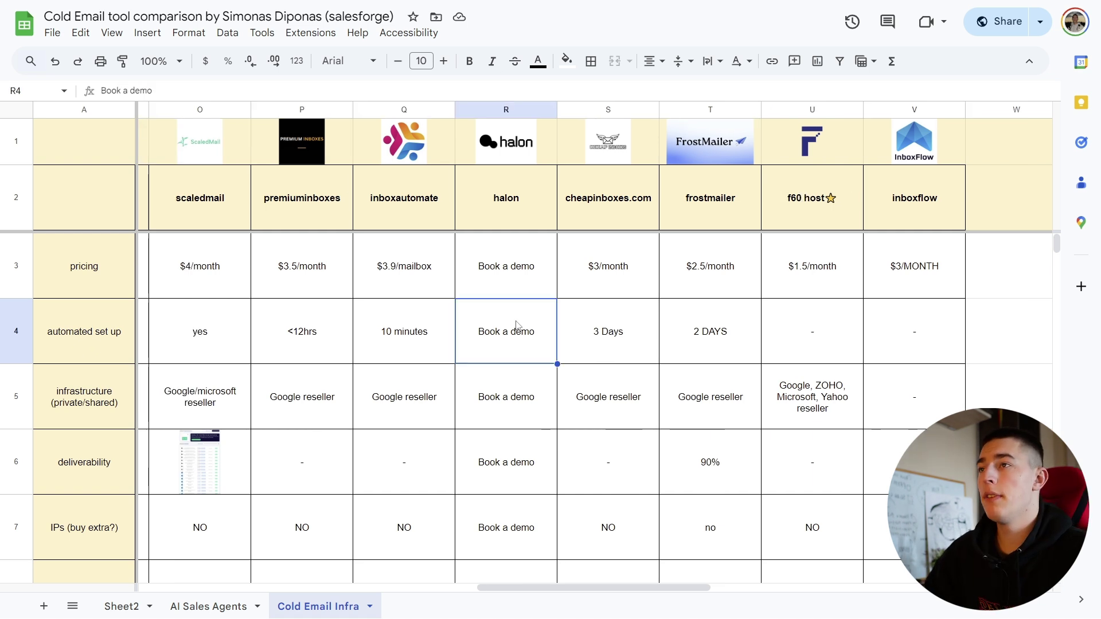
drag(504, 587, 177, 581)
click(457, 332)
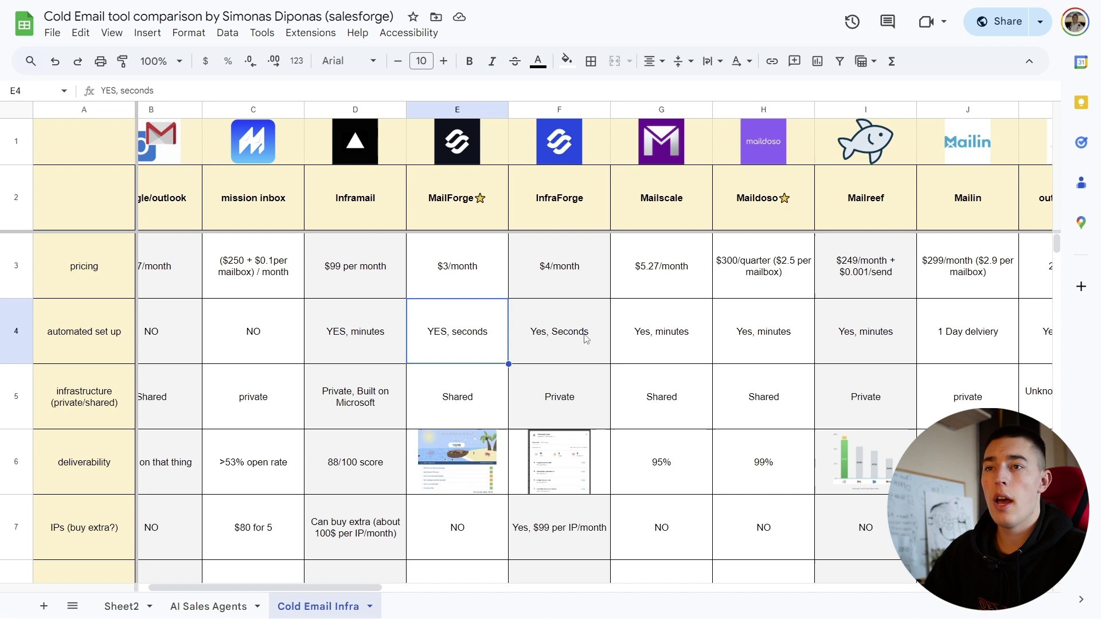
Step: Star InfraForge and give MailForge a second ⭐ for their fast automated setup
double_click(523, 210)
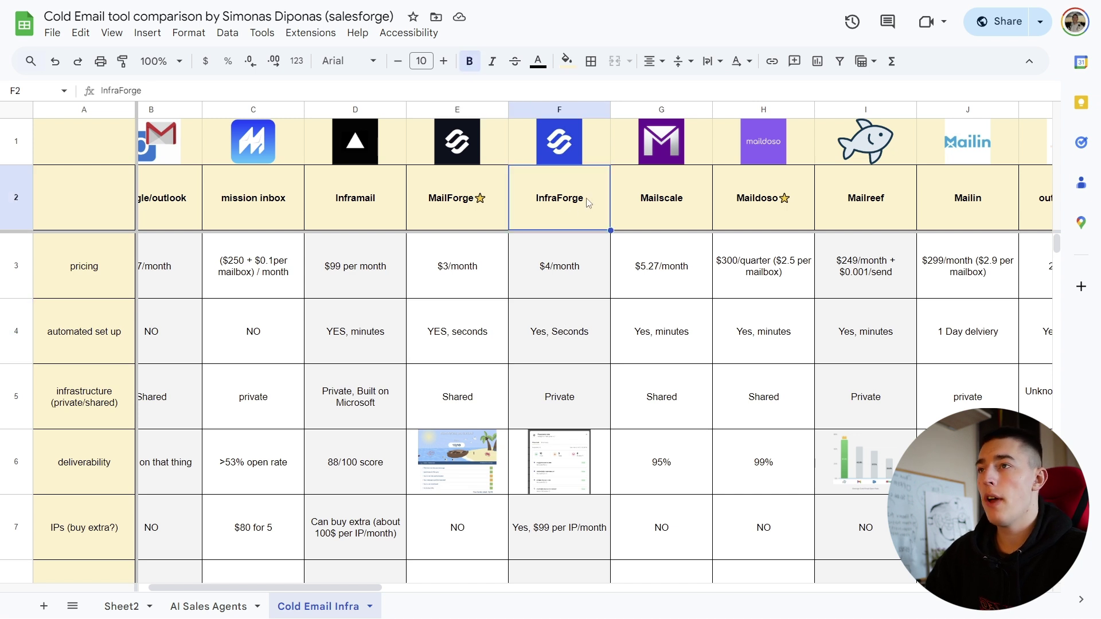
double_click(500, 203)
text(⭐)
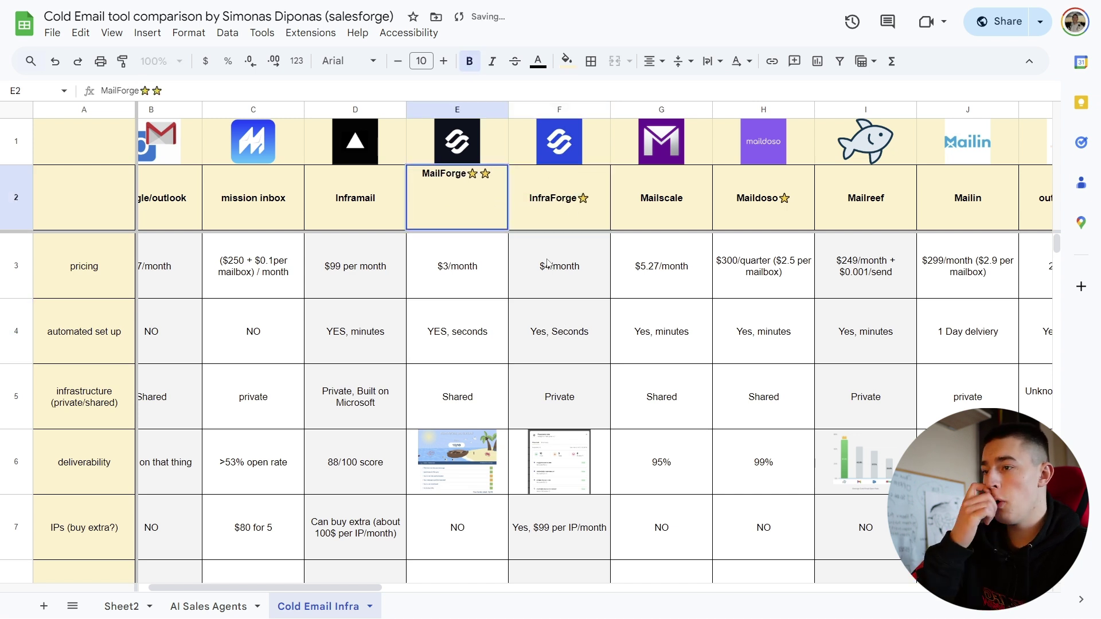
click(544, 313)
scroll(536, 401, down, 5)
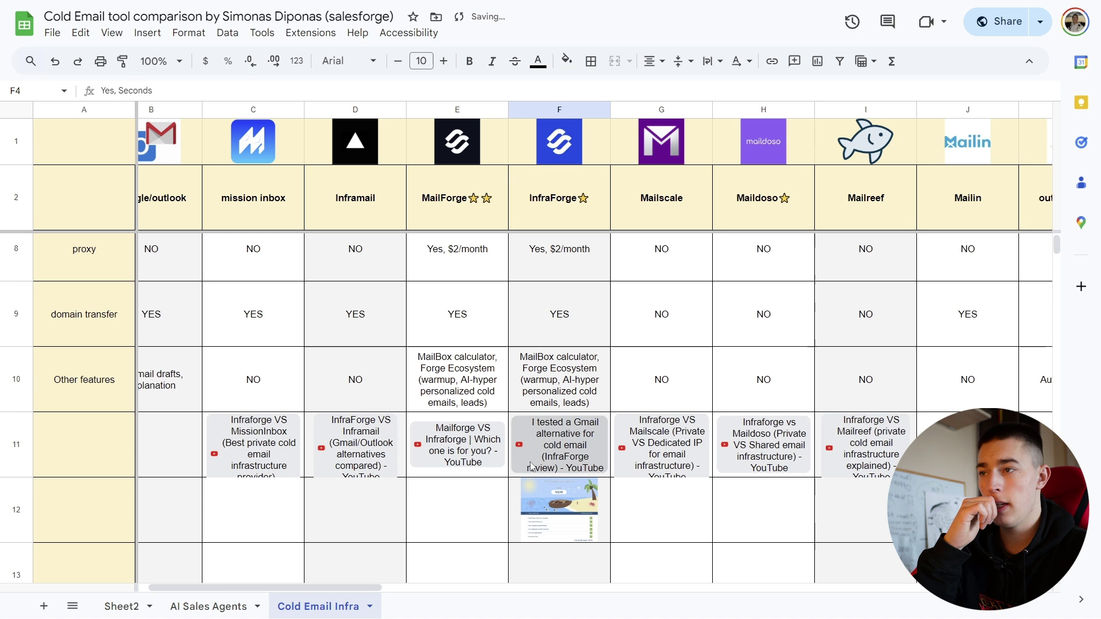
scroll(531, 466, up, 5)
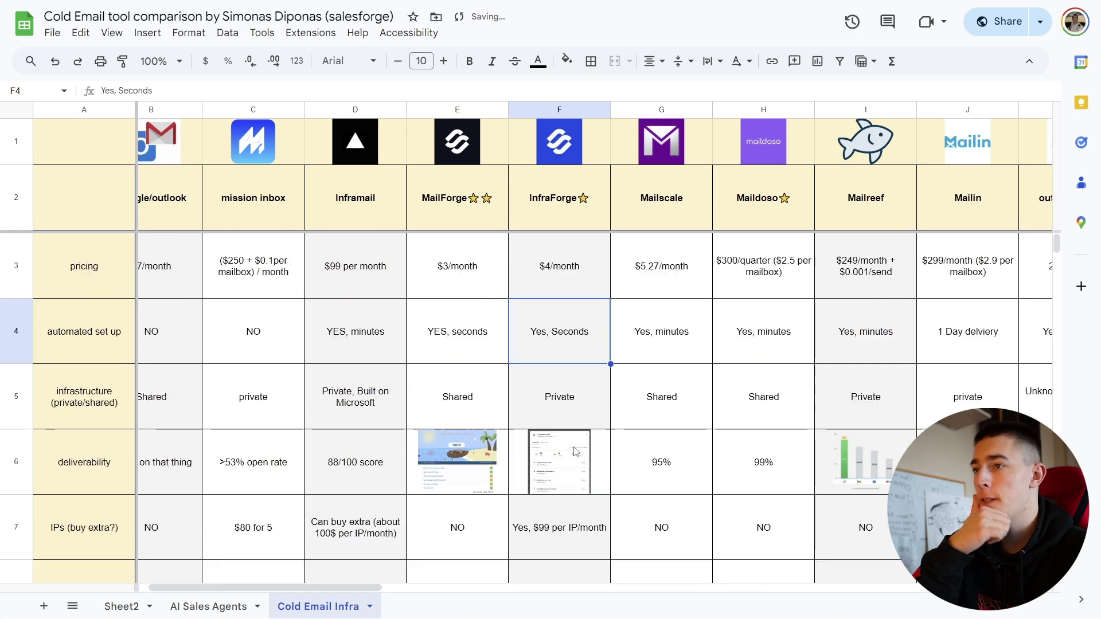
click(490, 360)
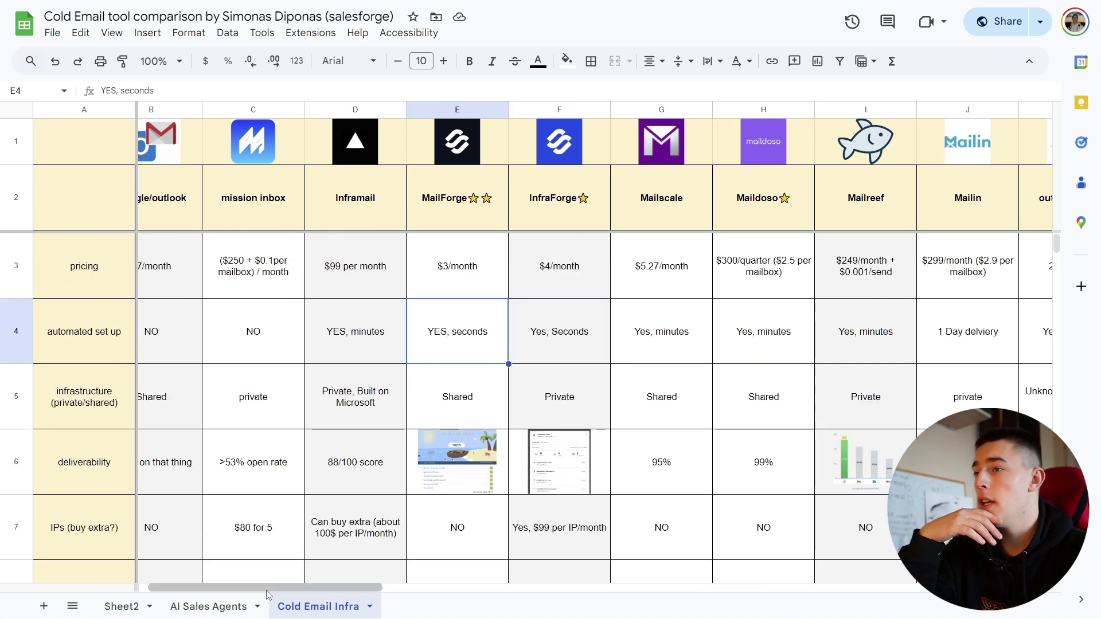
drag(267, 595, 143, 588)
click(129, 401)
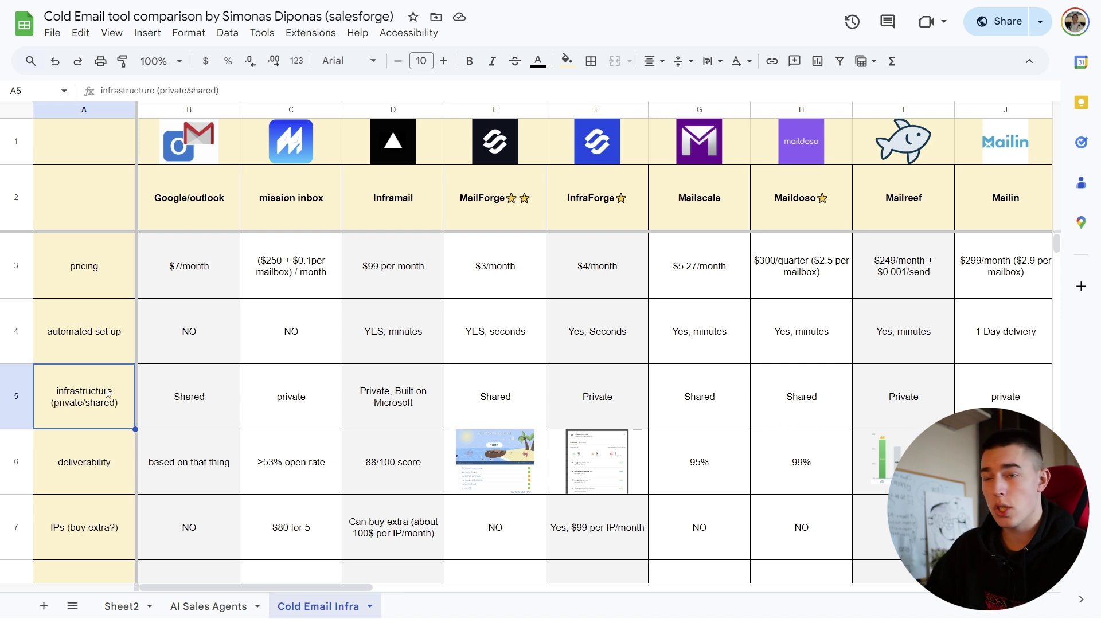
scroll(106, 393, down, 2)
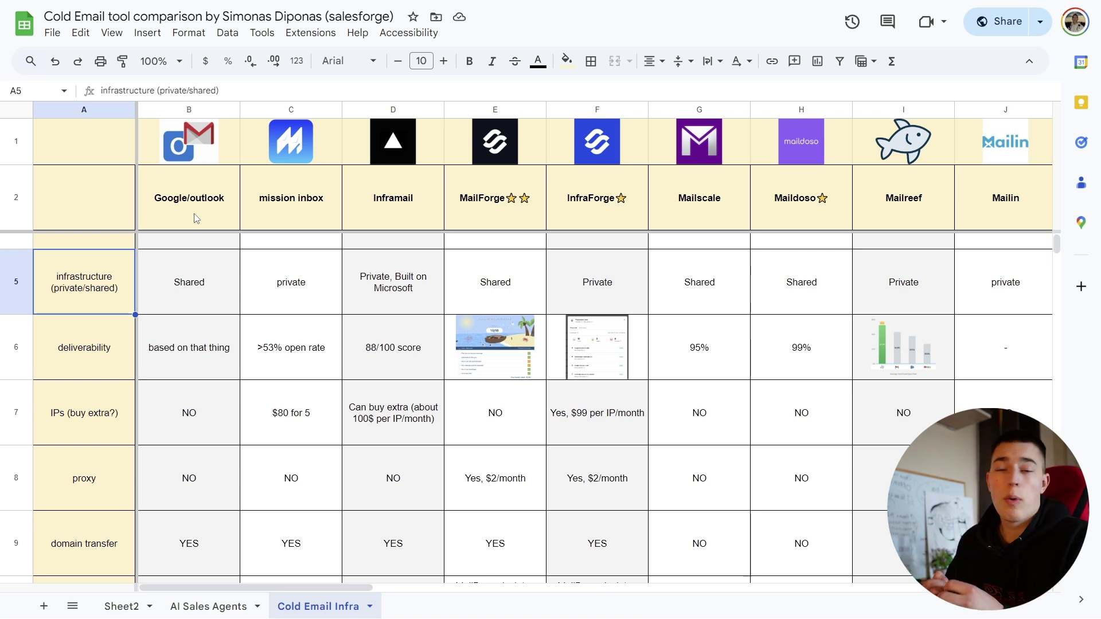
click(290, 278)
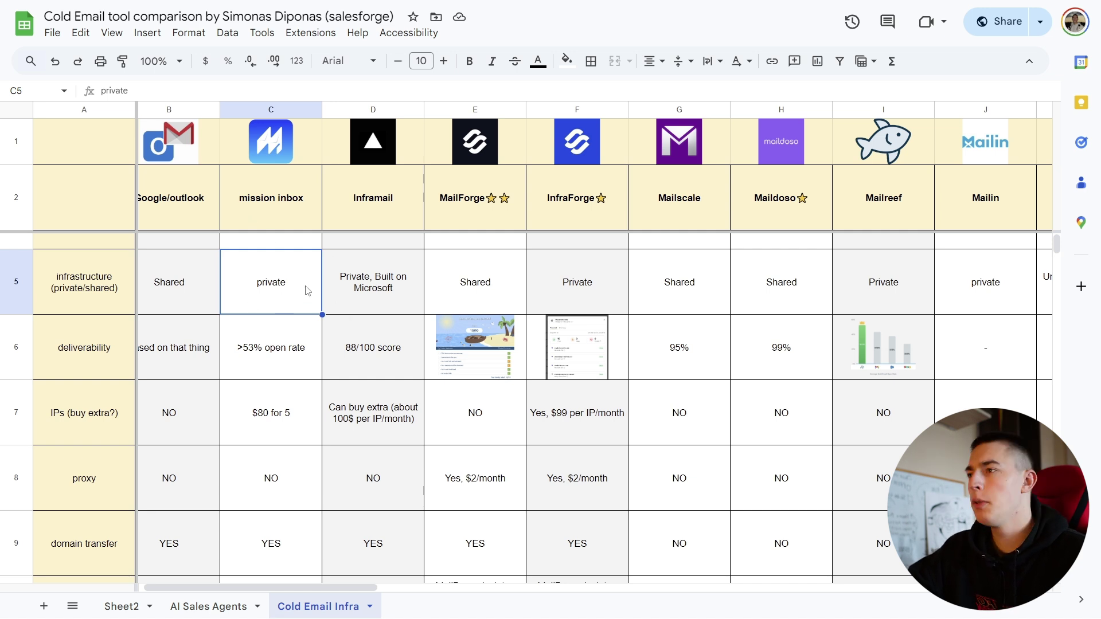
click(473, 293)
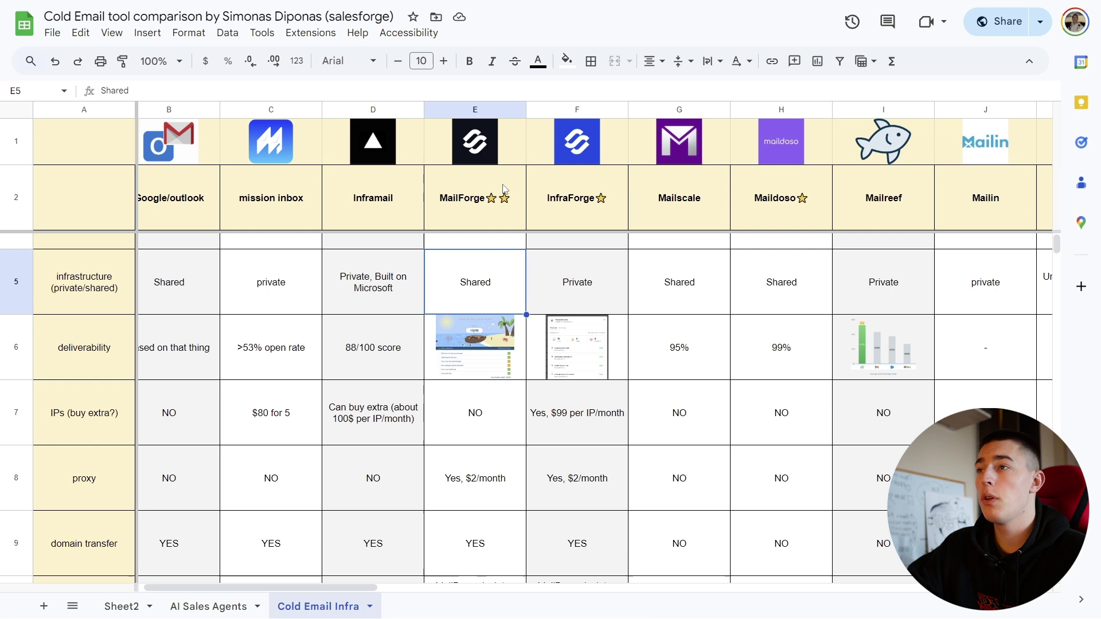
drag(360, 595, 549, 313)
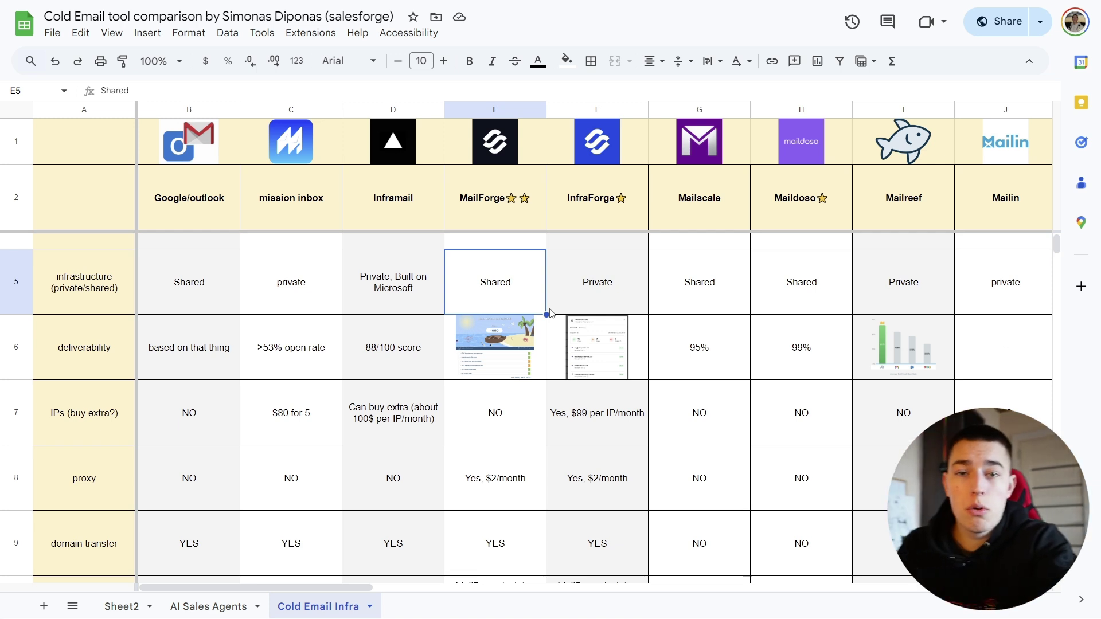
scroll(297, 435, down, 1)
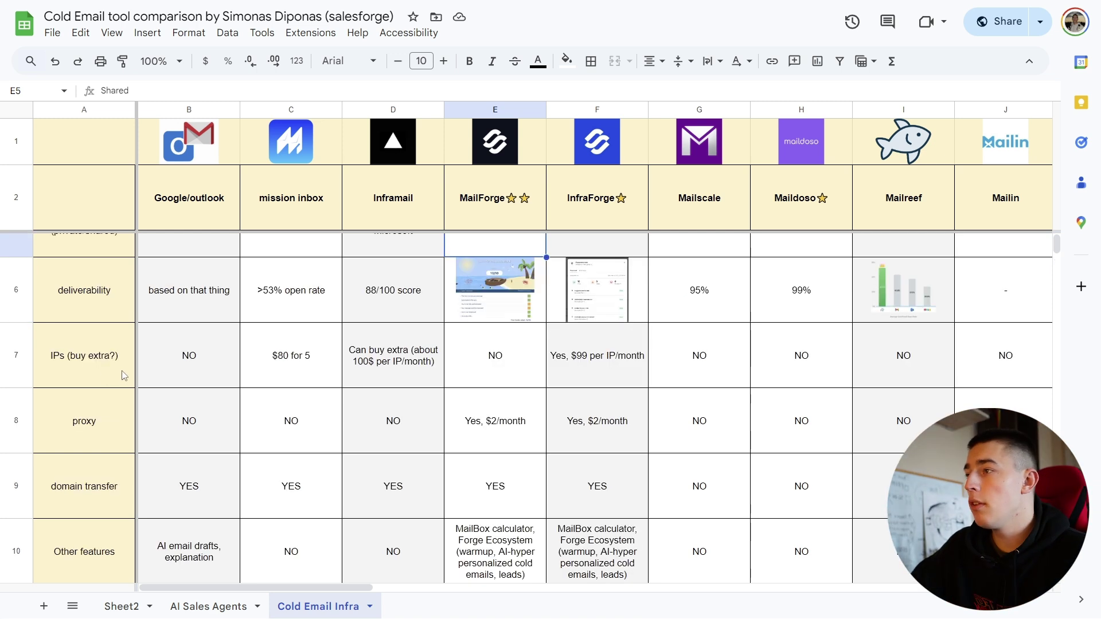
Step: Replace Google/outlook's deliverability note in B6 with '-'
click(230, 292)
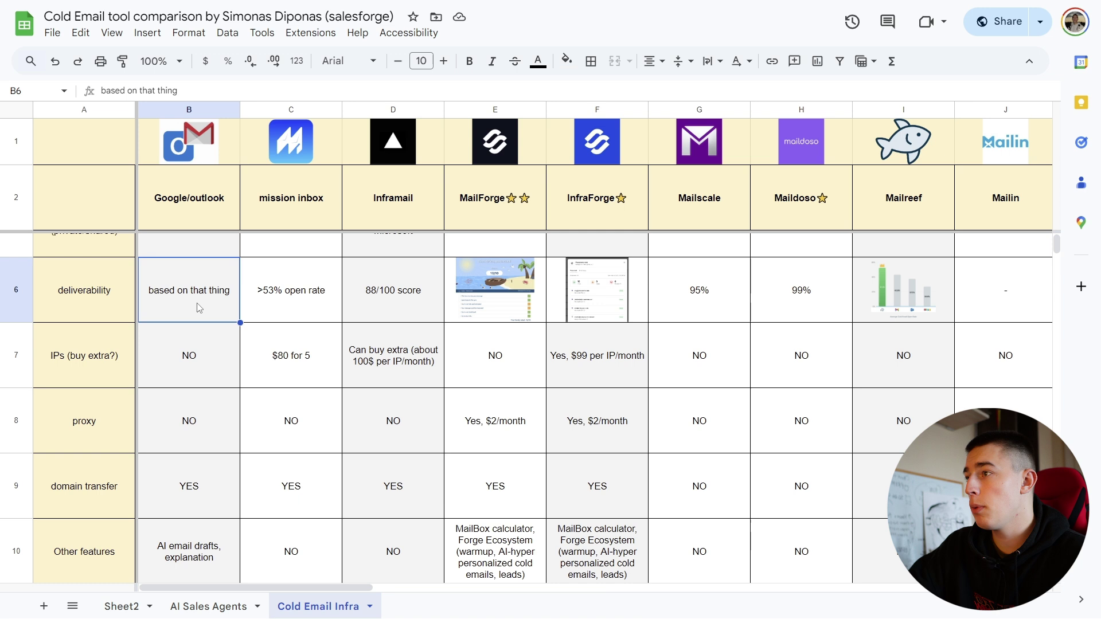
text(-)
key(Tab)
scroll(304, 520, up, 1)
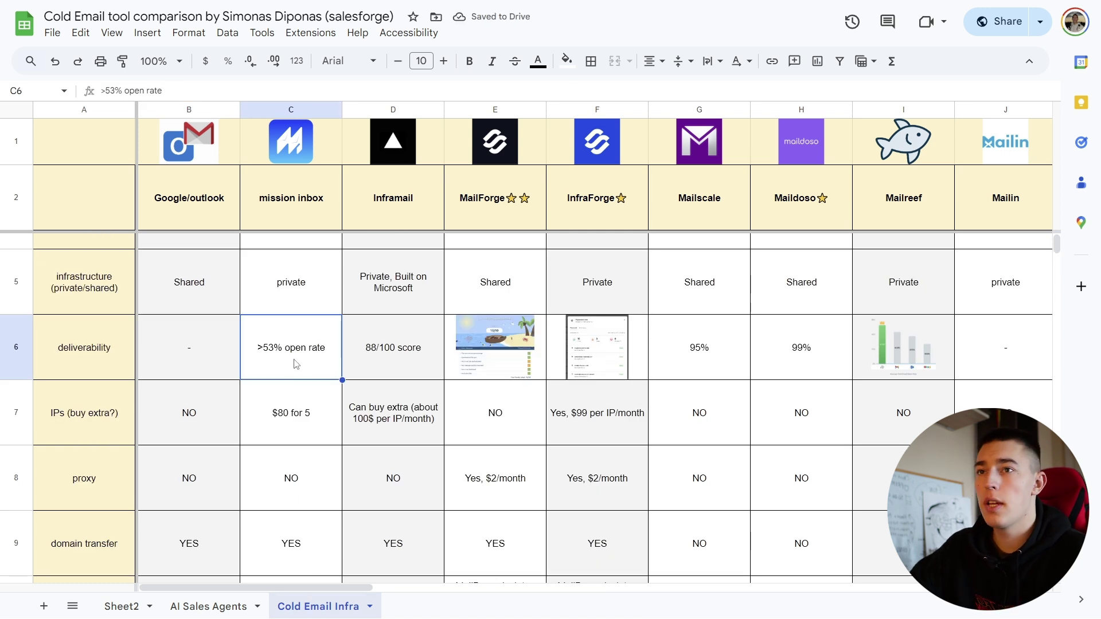
Step: Widen the MailForge and InfraForge columns to inspect their deliverability screenshots
drag(268, 588, 303, 588)
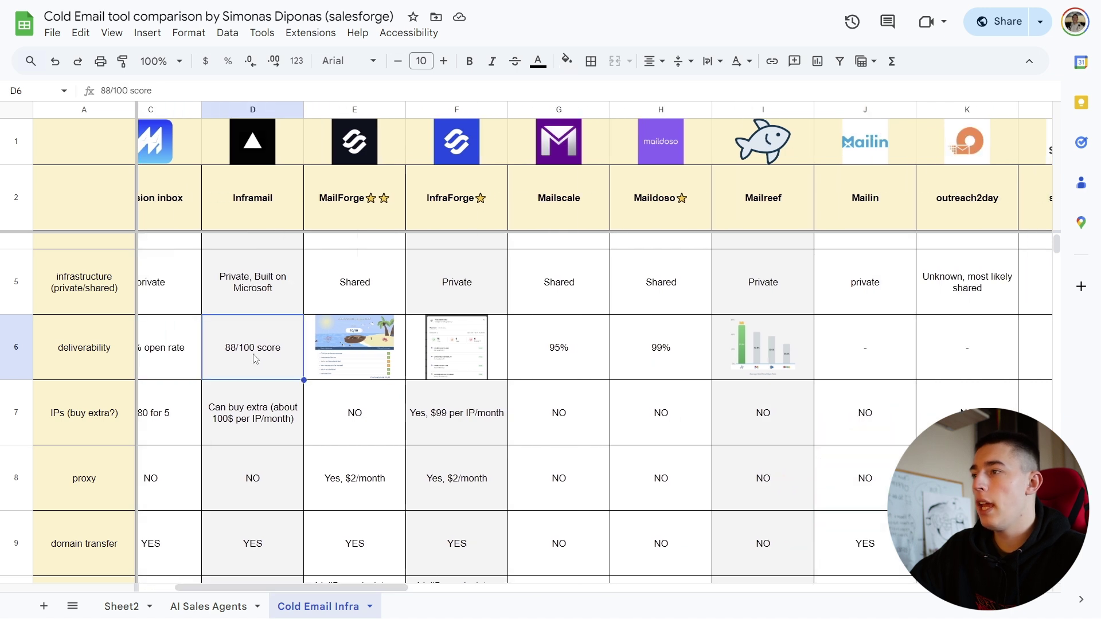
click(367, 362)
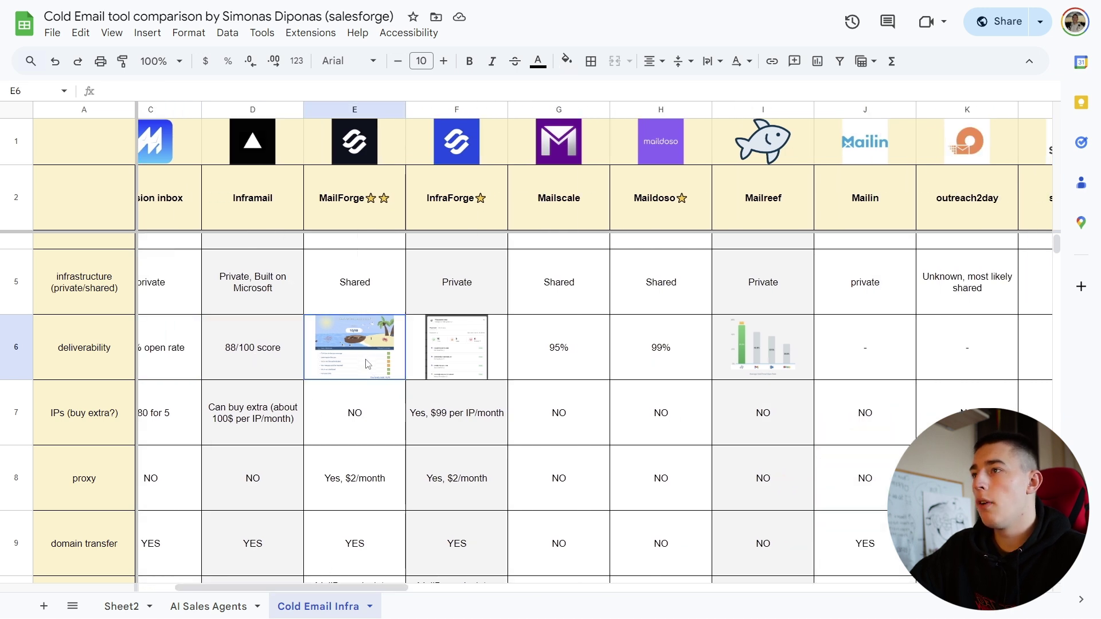
double_click(460, 349)
key(ctrl+v)
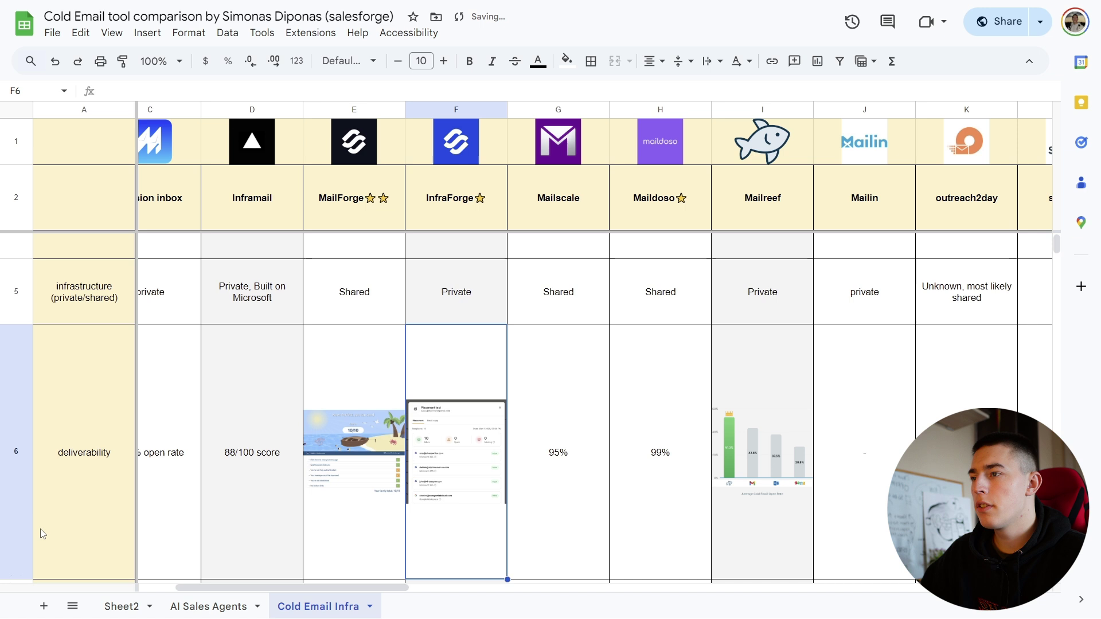
drag(404, 109, 599, 109)
drag(703, 109, 866, 114)
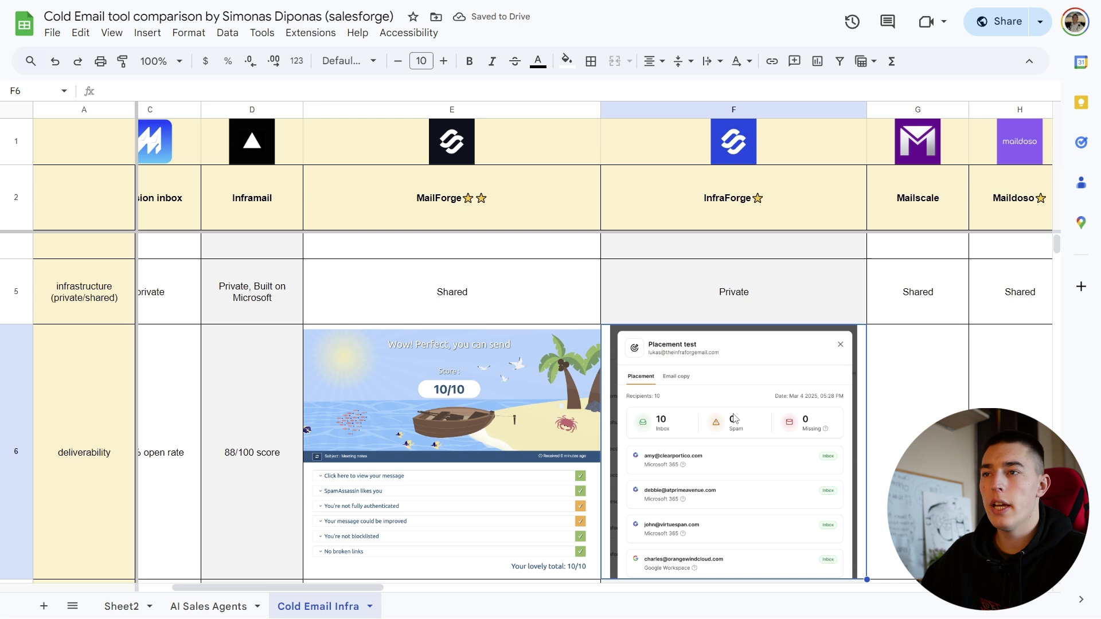
scroll(642, 408, down, 1)
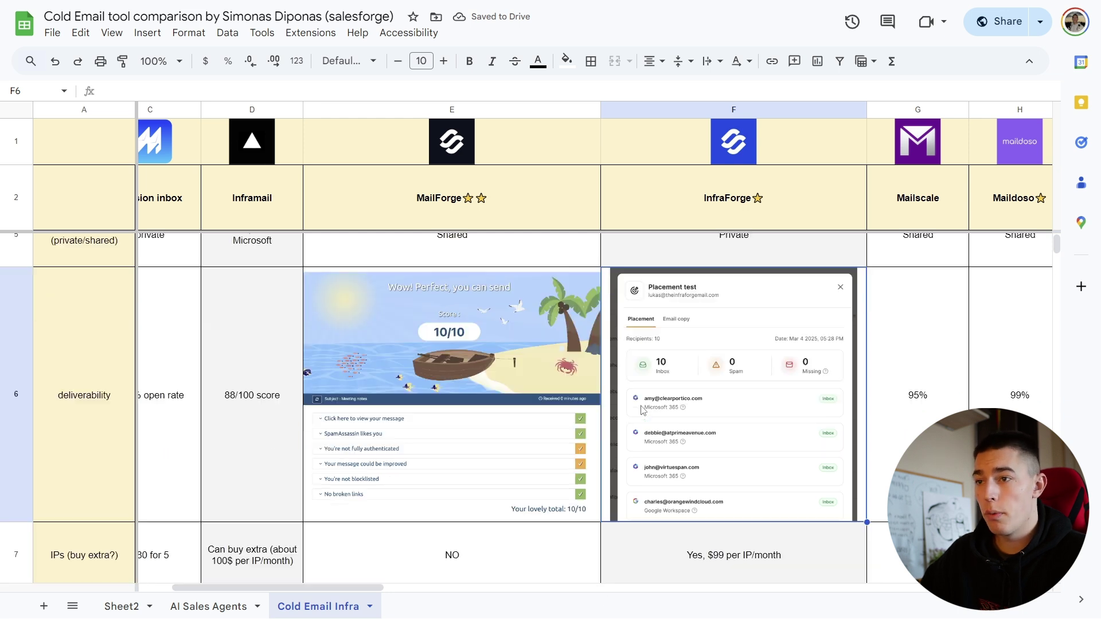
scroll(610, 373, down, 6)
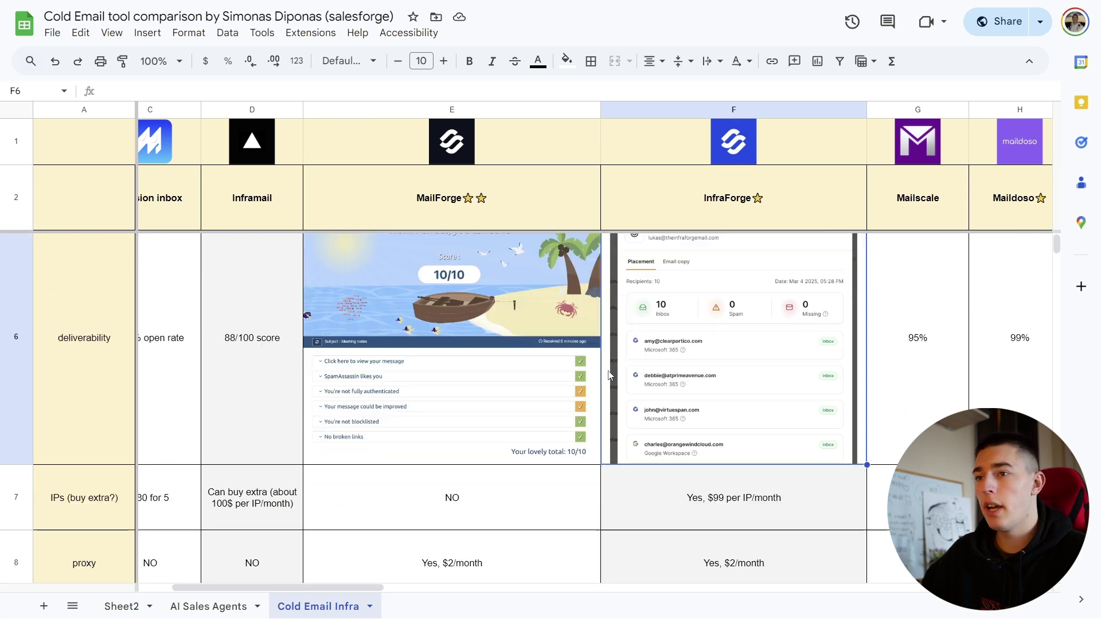
scroll(744, 469, up, 6)
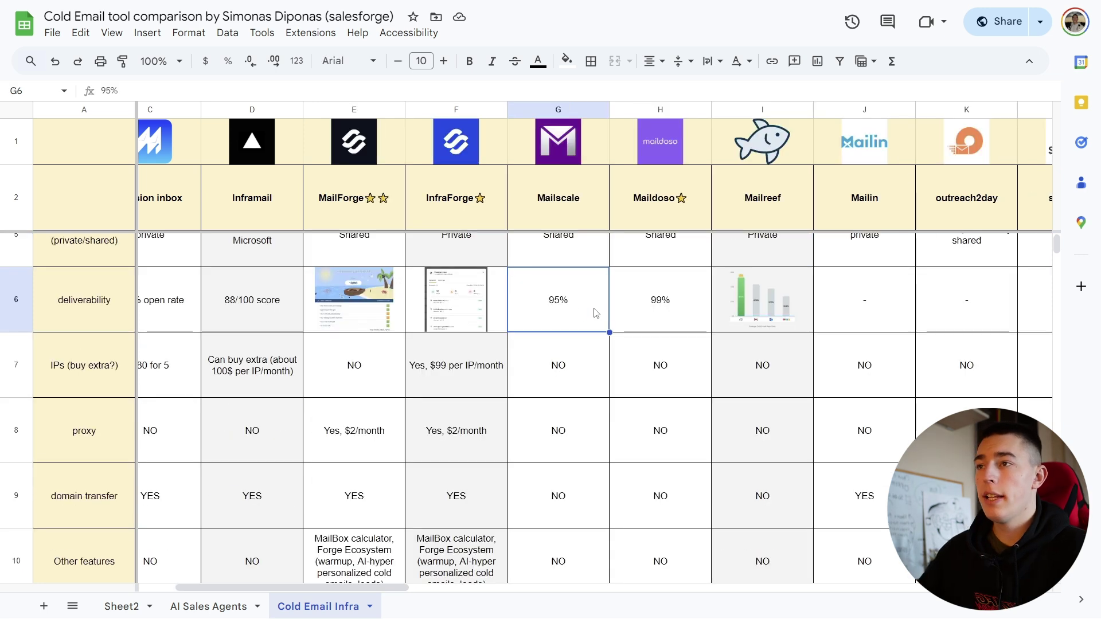
Step: Enlarge Mailreef's and scaledmail's deliverability screenshots to inspect them, then undo the resizing
key(Right)
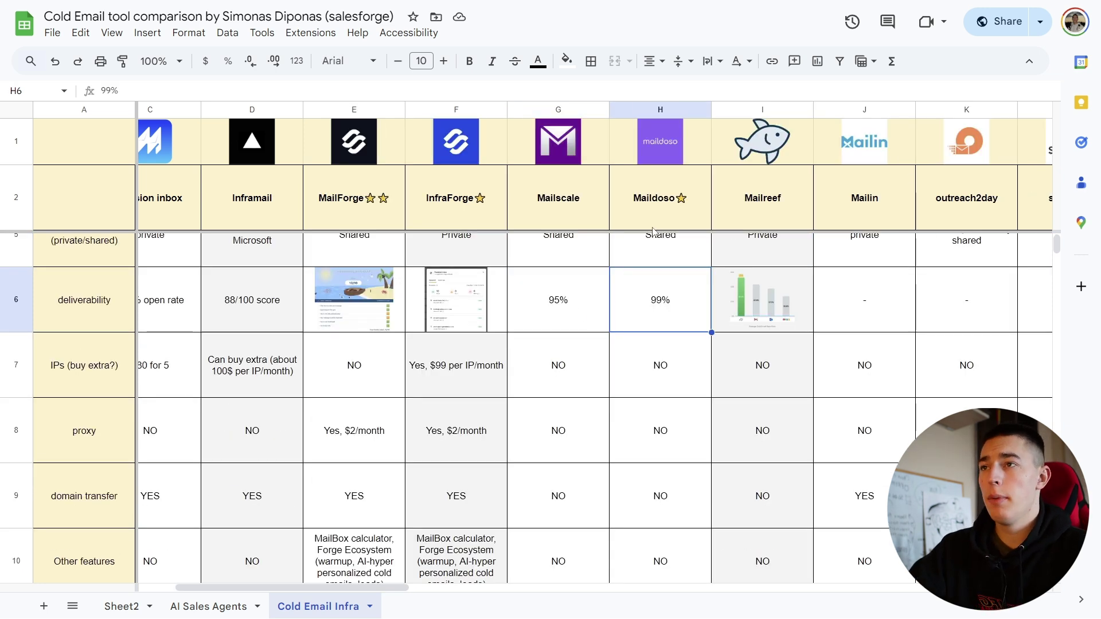
key(Right)
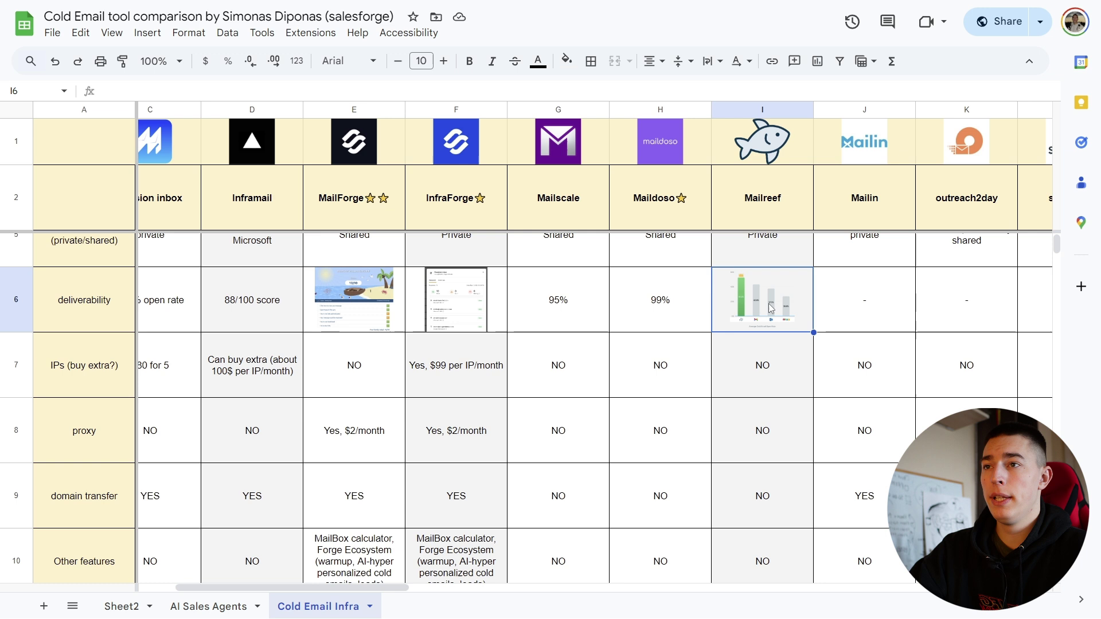
drag(814, 109, 1052, 109)
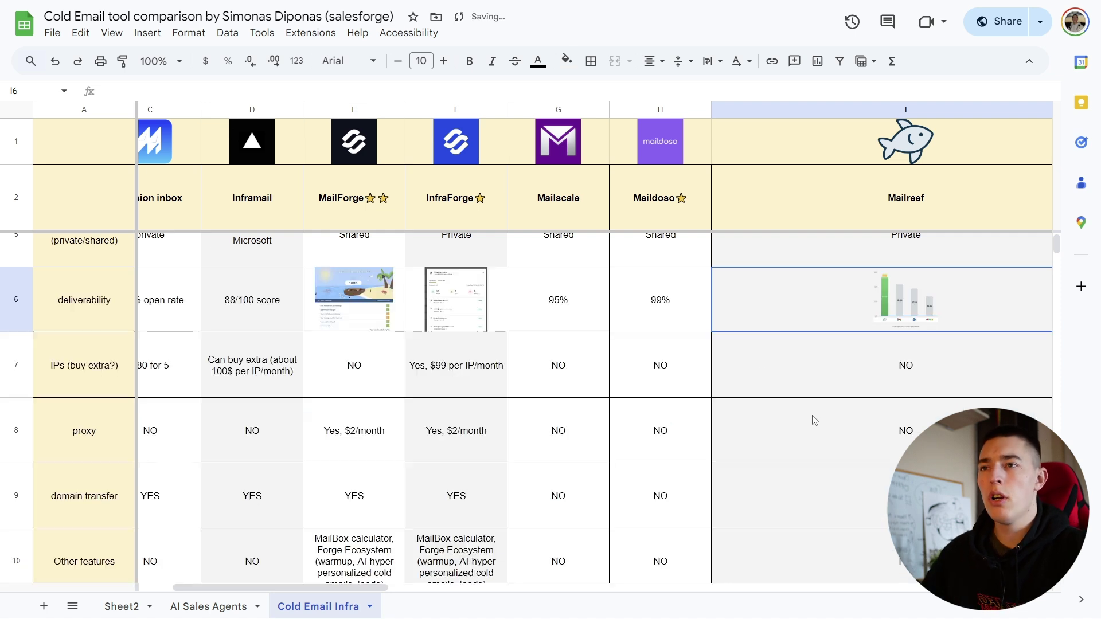
scroll(810, 411, right, 10)
click(787, 383)
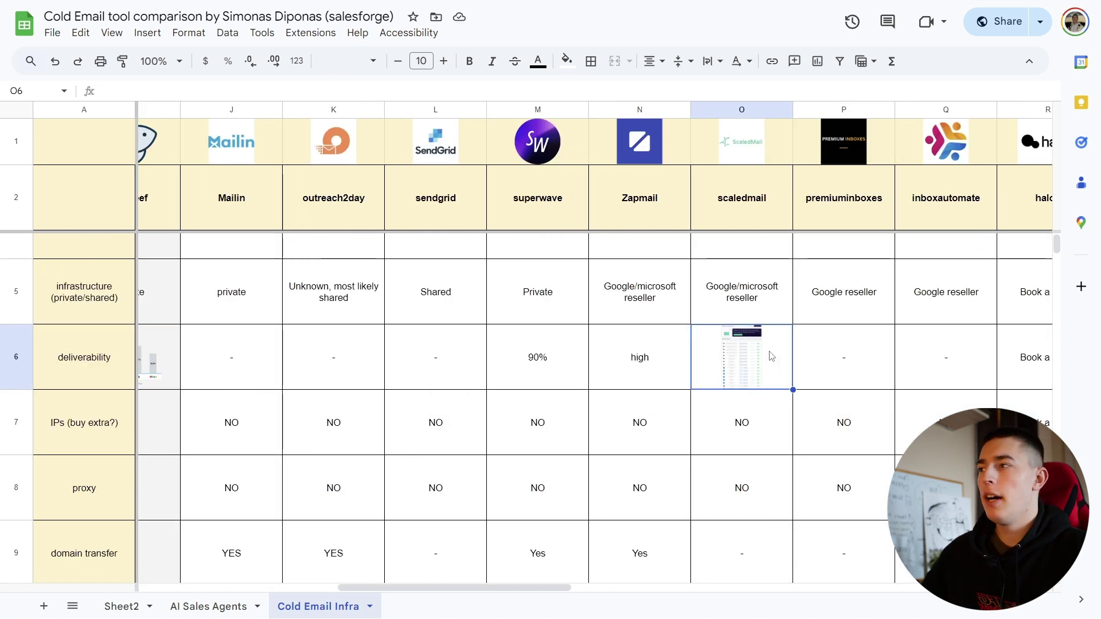
drag(12, 390, 9, 590)
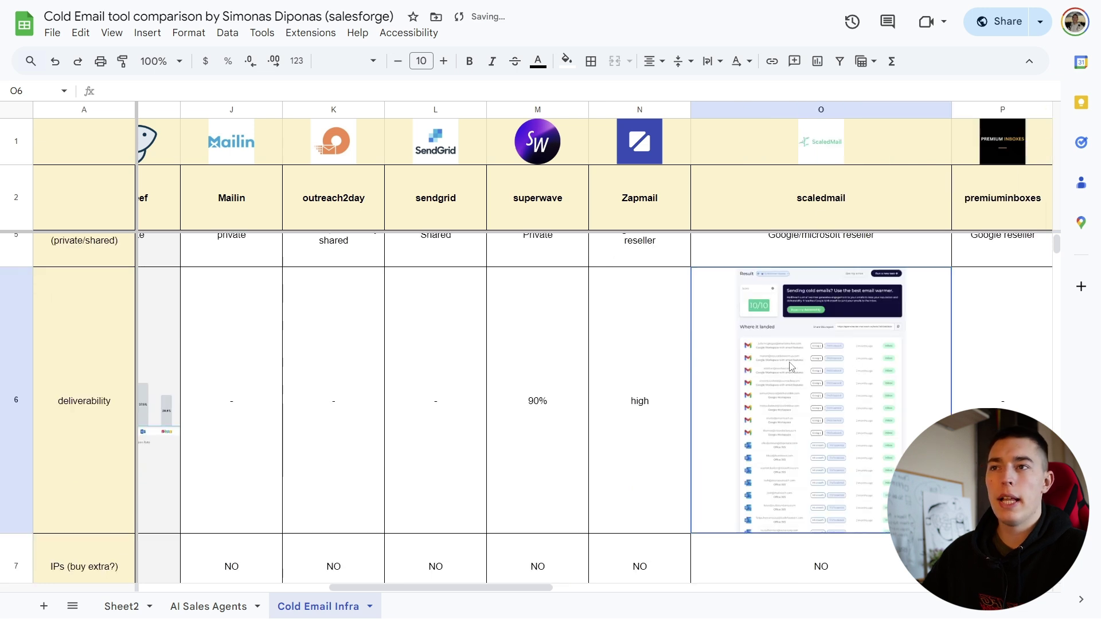
key(ctrl+z)
key(ctrl+z)
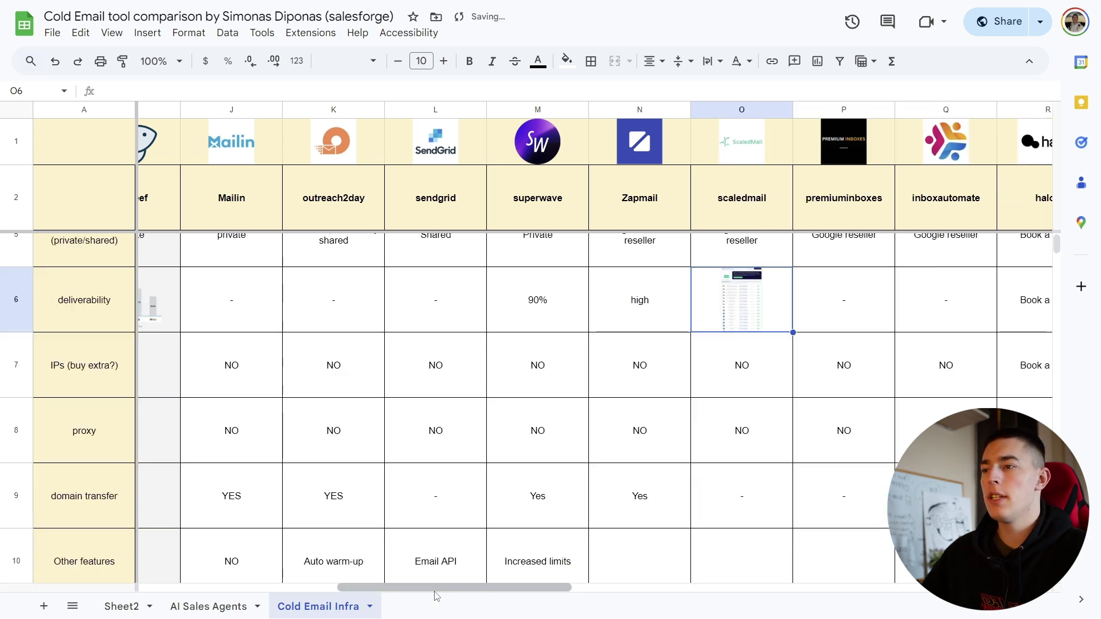
scroll(435, 597, right, 5)
scroll(436, 573, left, 15)
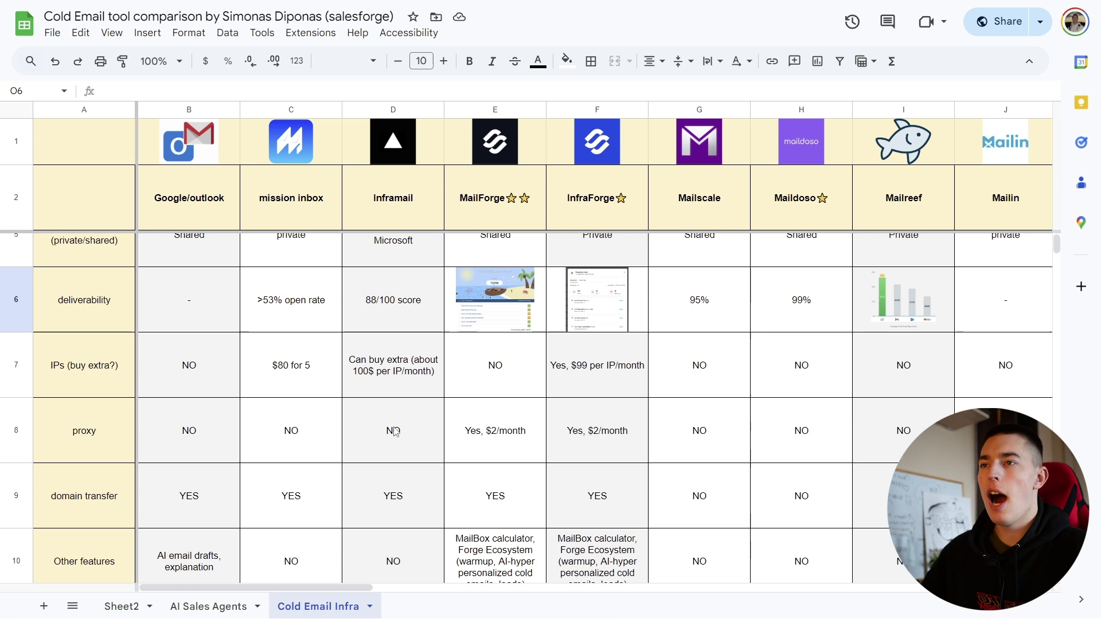
click(186, 372)
scroll(185, 372, down, 2)
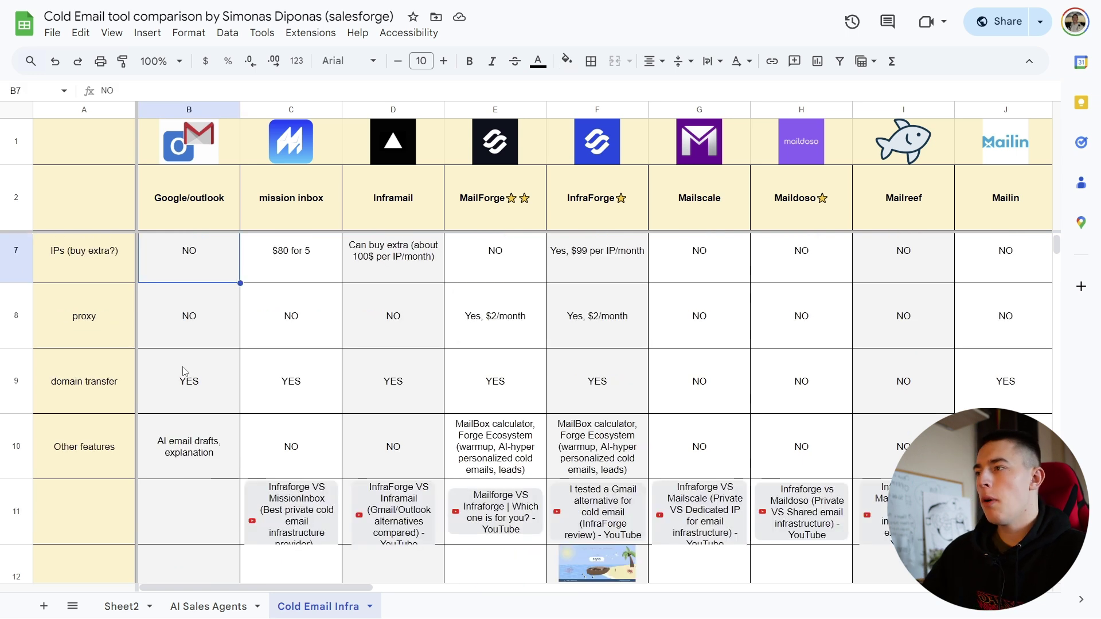
scroll(185, 371, up, 1)
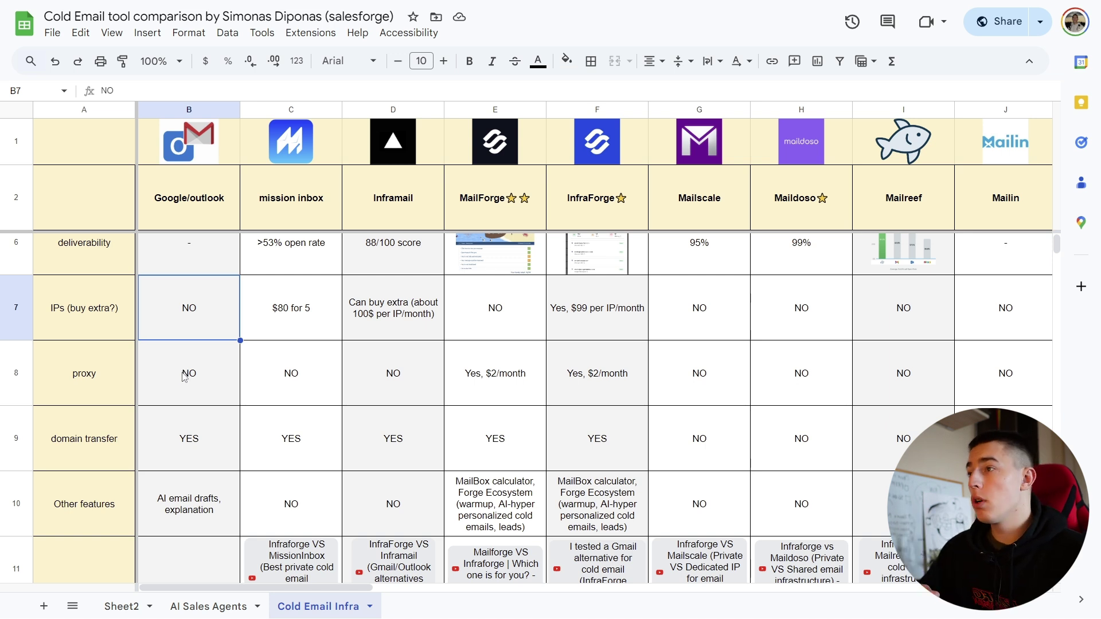
scroll(184, 377, up, 3)
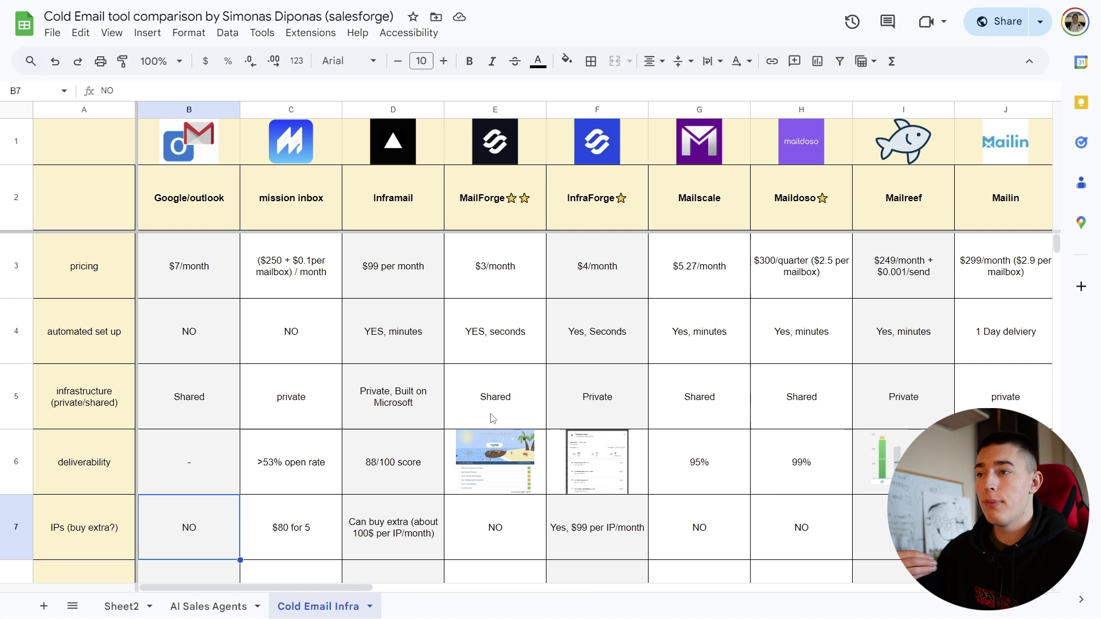
scroll(427, 390, down, 3)
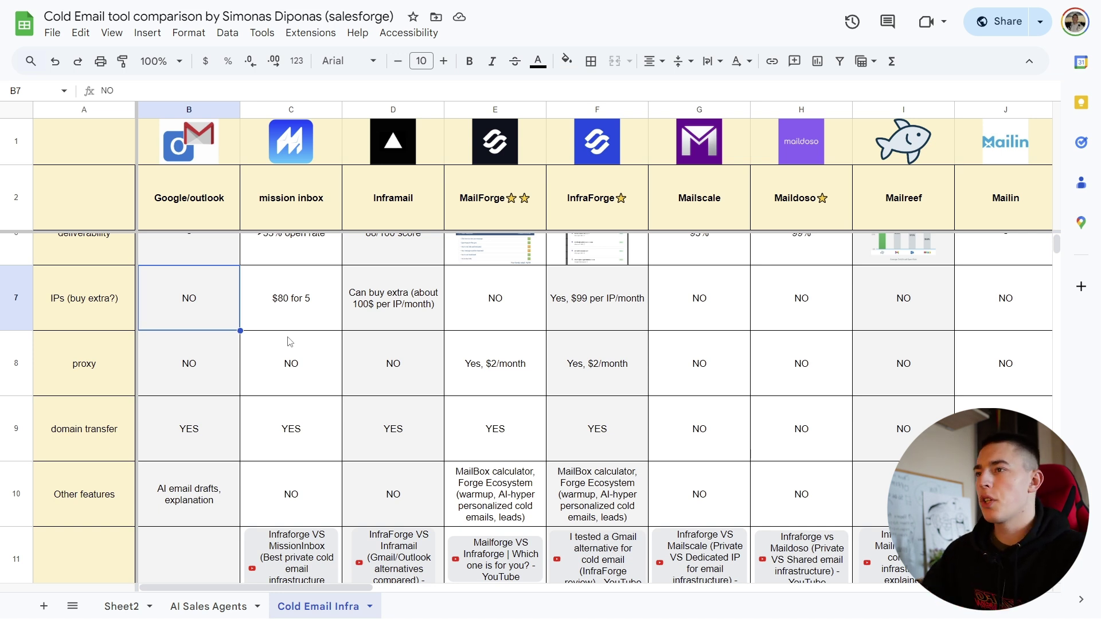
scroll(290, 342, up, 1)
scroll(229, 326, up, 1)
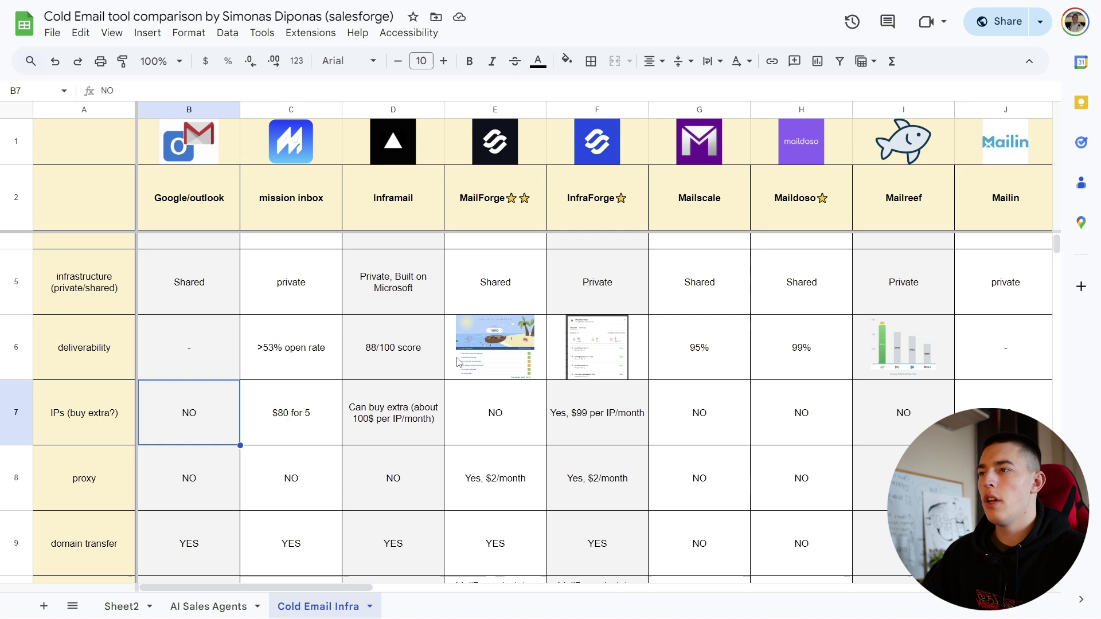
Step: Add a ⭐ after MailForge (three), InfraForge (two) and scaledmail (one) in row 2
double_click(495, 198)
text(⭐)
key(Tab)
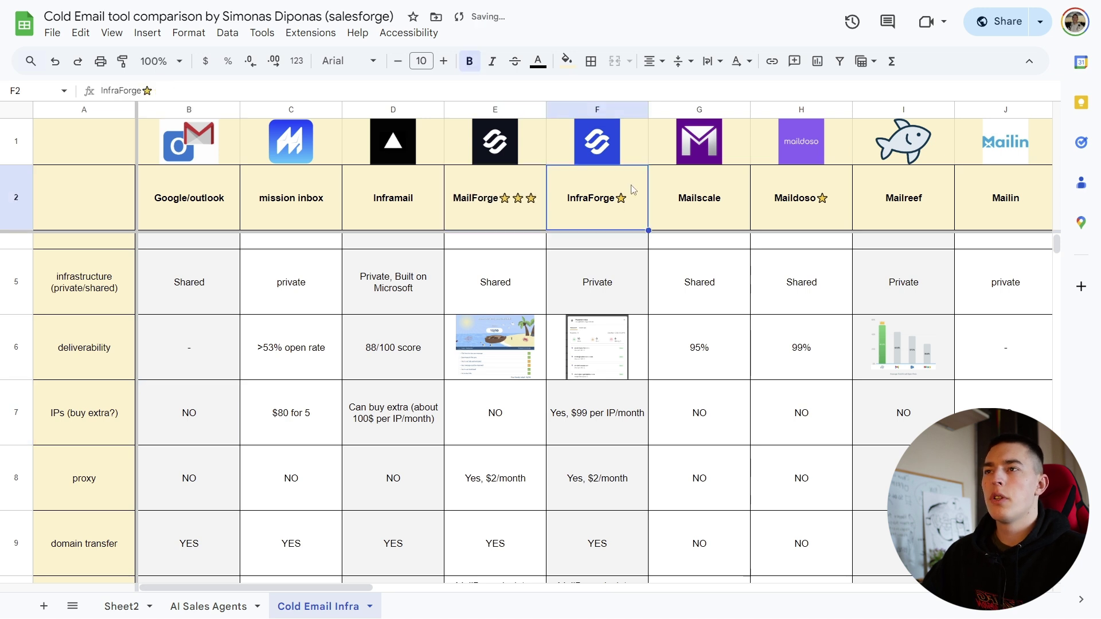
key(Return)
text(⭐)
drag(355, 587, 311, 585)
double_click(788, 183)
text(⭐)
click(789, 372)
click(213, 439)
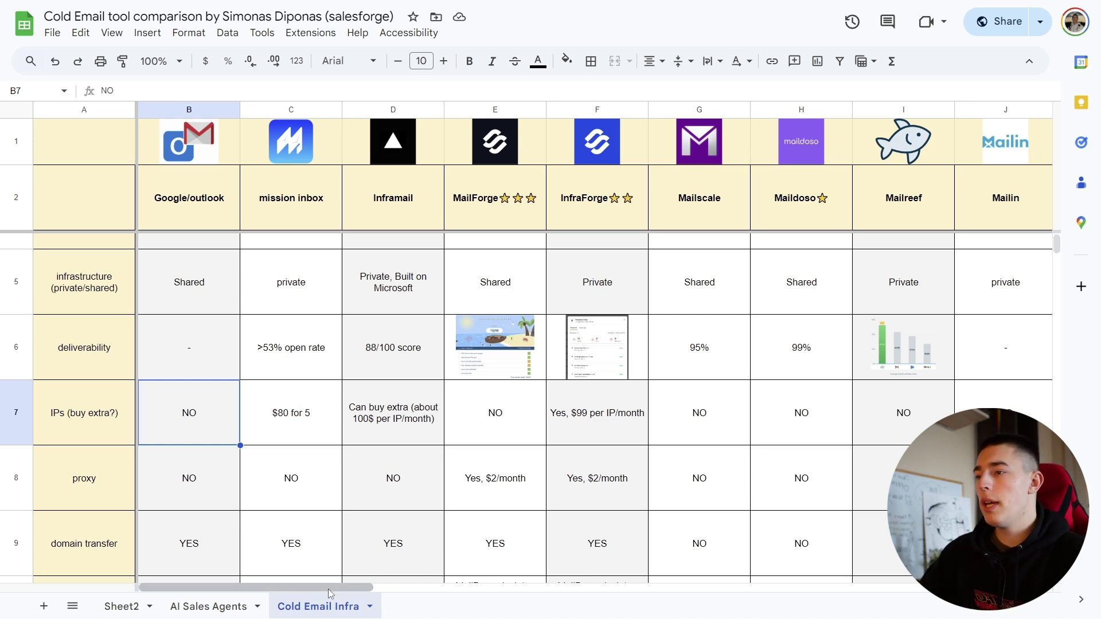
drag(328, 588, 265, 557)
scroll(362, 506, down, 2)
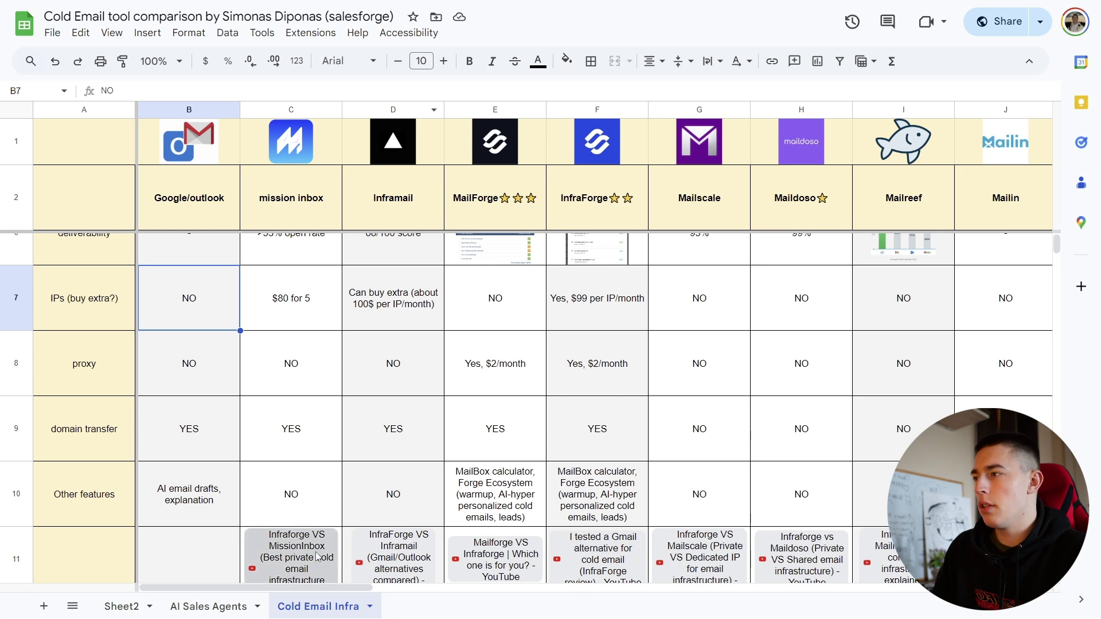
click(202, 385)
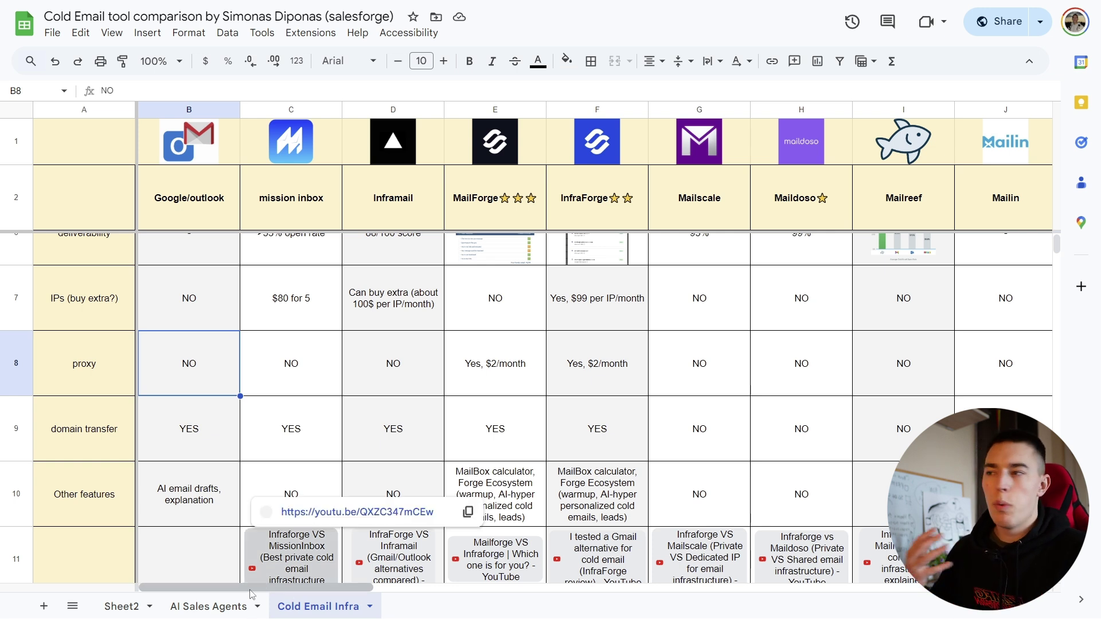
drag(250, 594, 198, 617)
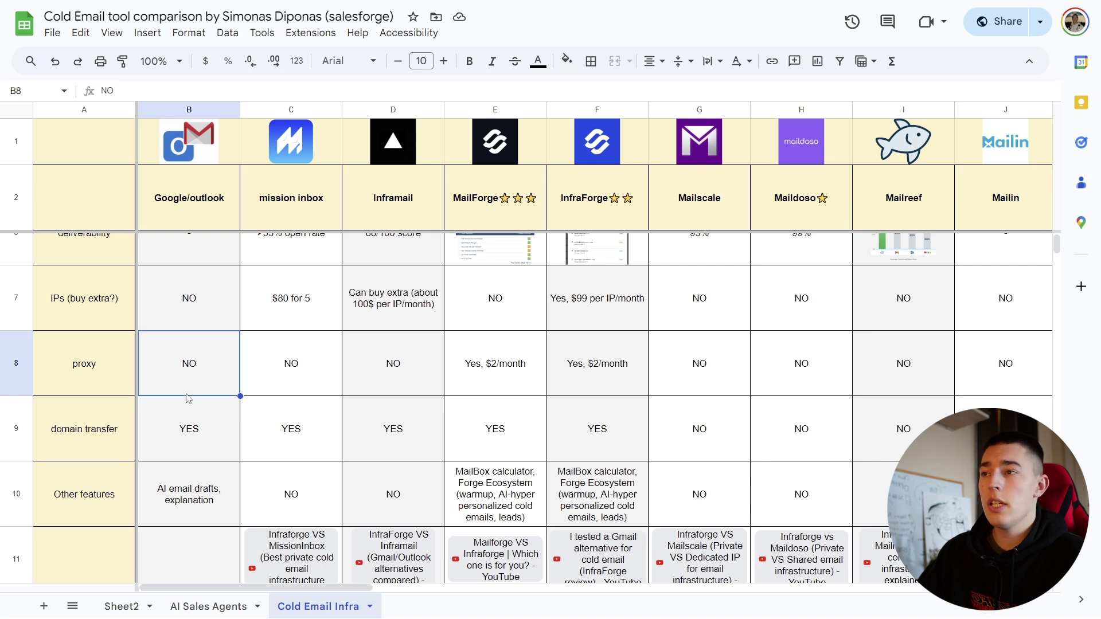
Step: Bring MailForge and InfraForge up to four ⭐ each in the header row
click(518, 379)
double_click(534, 205)
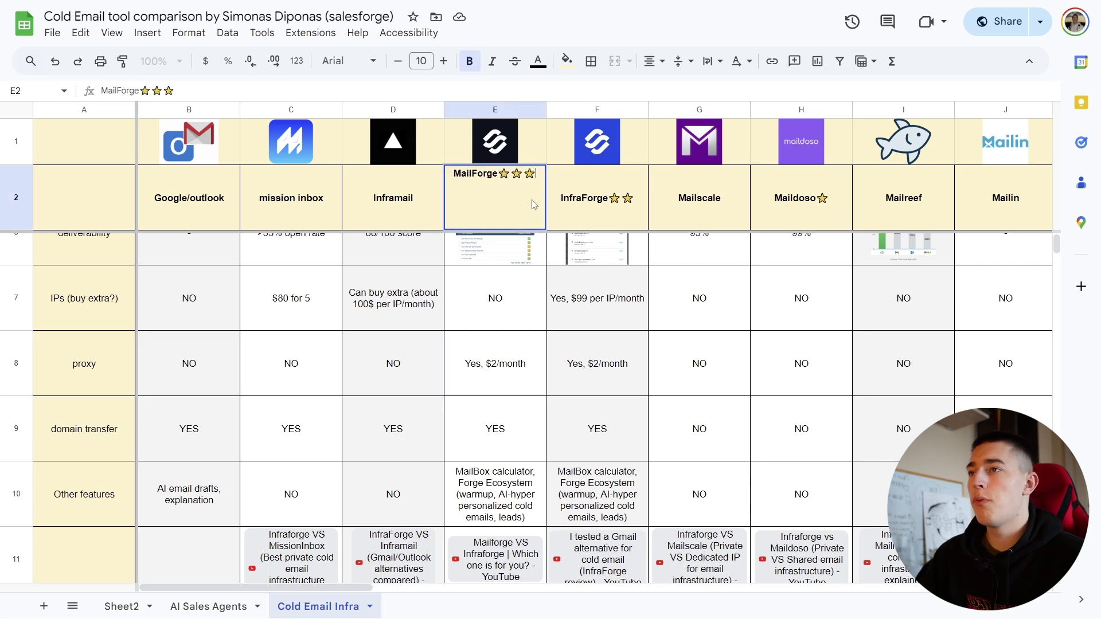
text(⭐)
double_click(630, 206)
text(⭐)
click(596, 381)
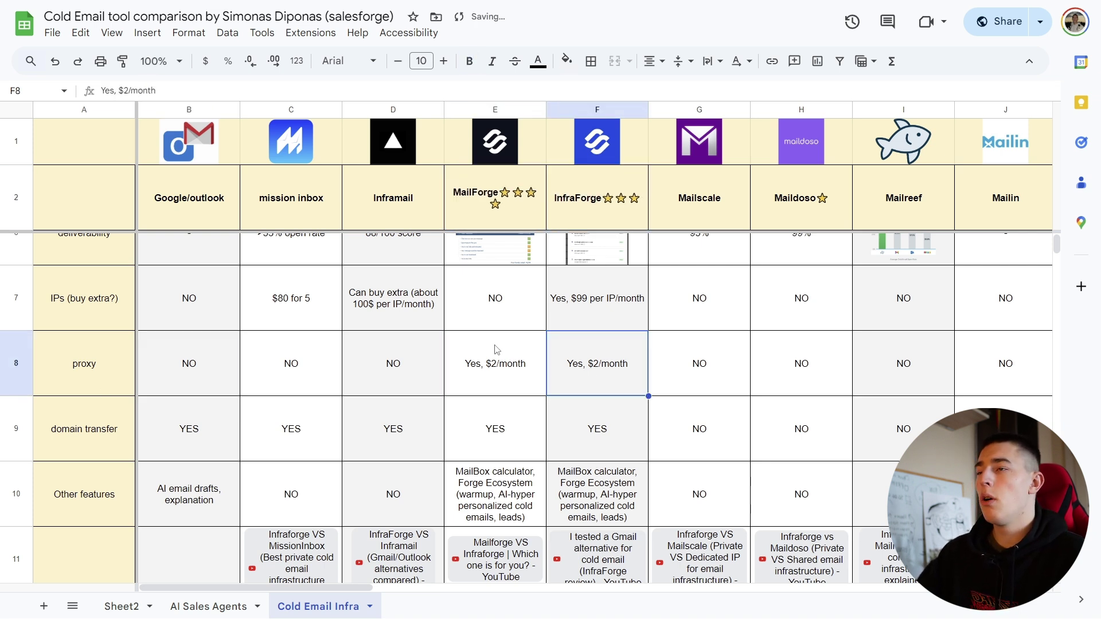
double_click(622, 207)
text(⭐)
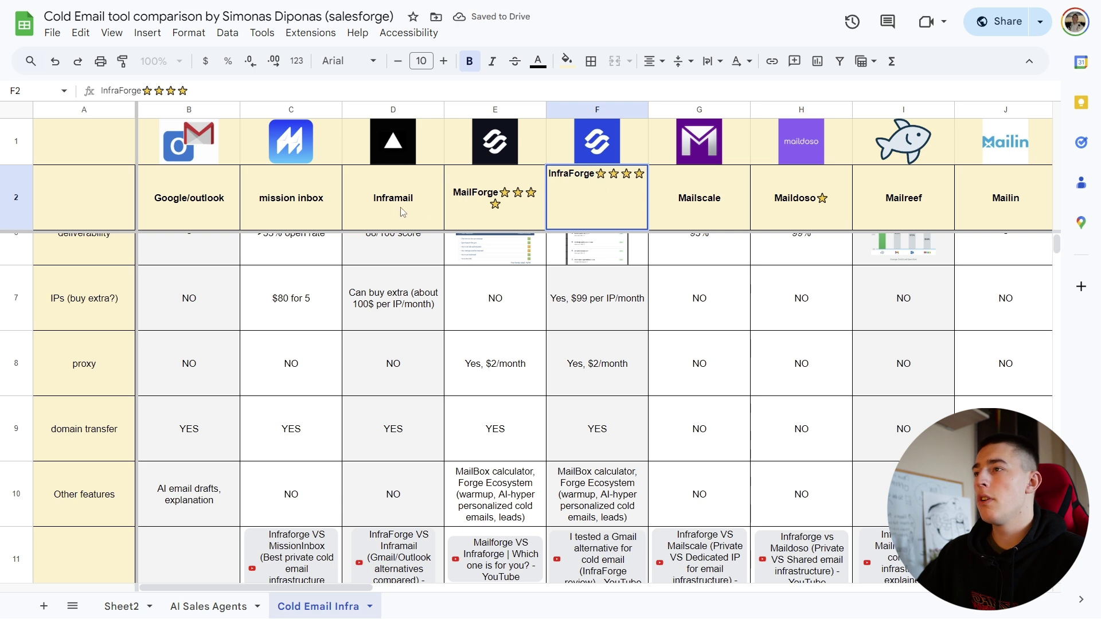
Step: Add one ⭐ each after Inframail and mission inbox
double_click(359, 205)
text(⭐)
double_click(319, 207)
text(⭐)
click(358, 314)
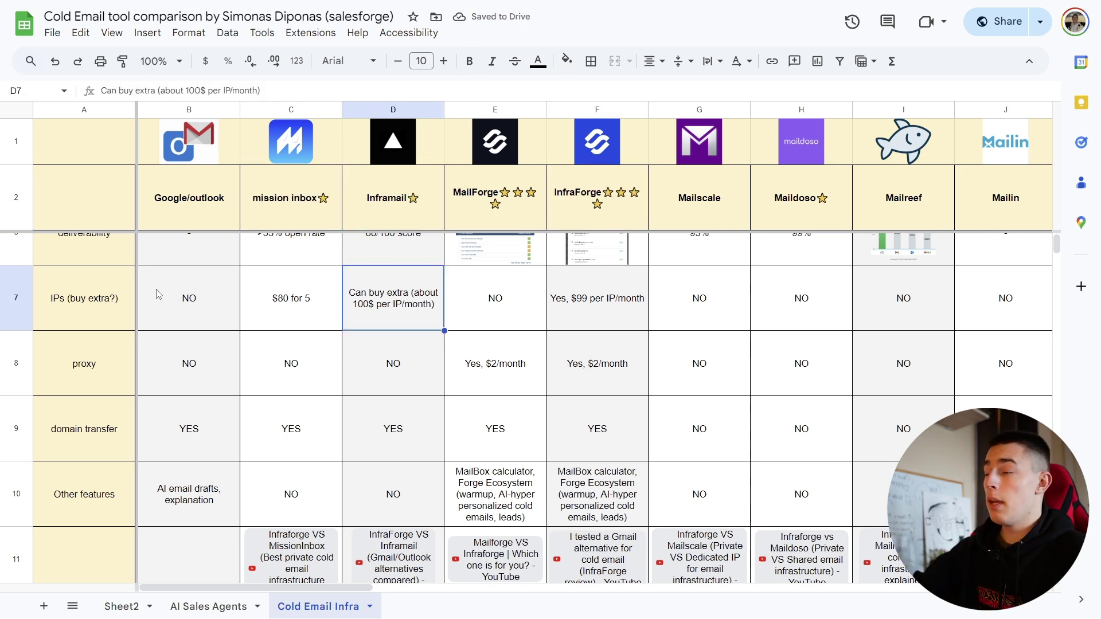
click(201, 481)
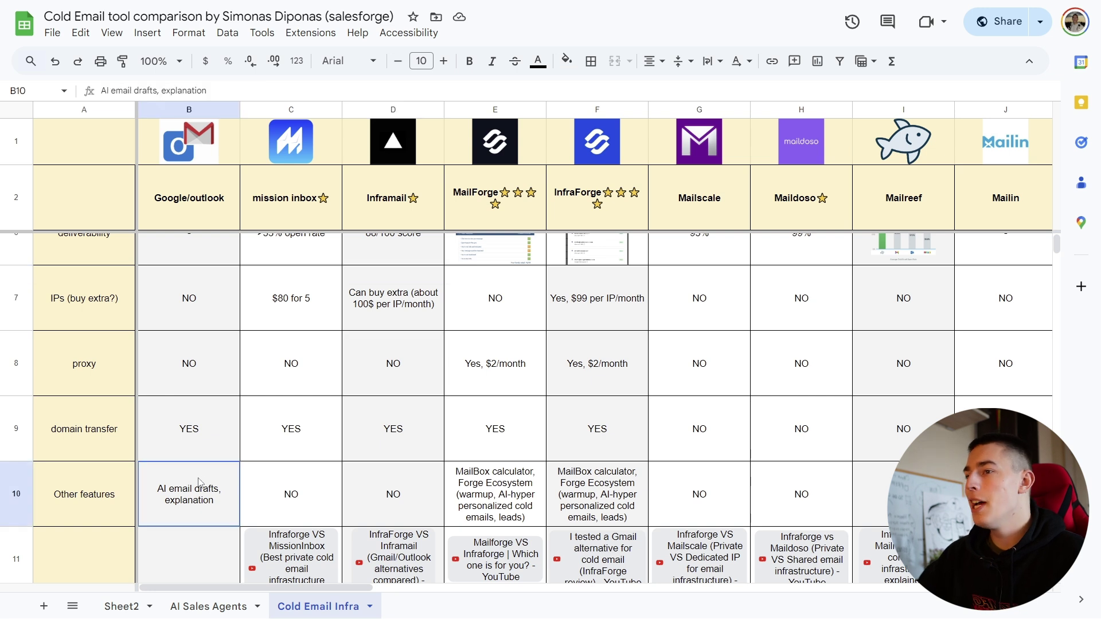
click(213, 428)
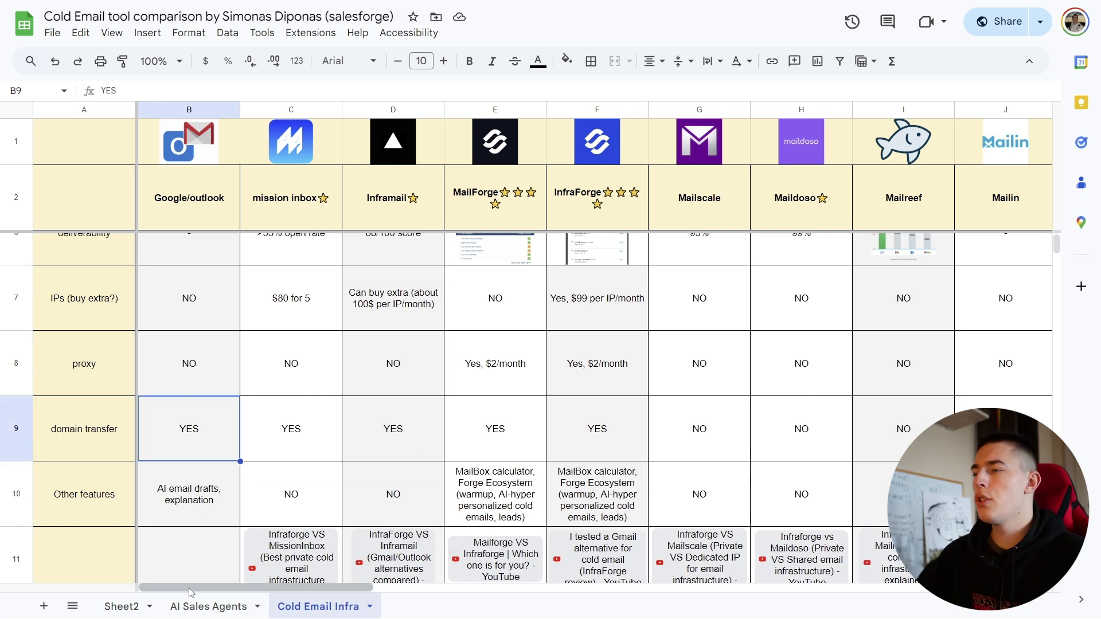
drag(188, 587, 298, 593)
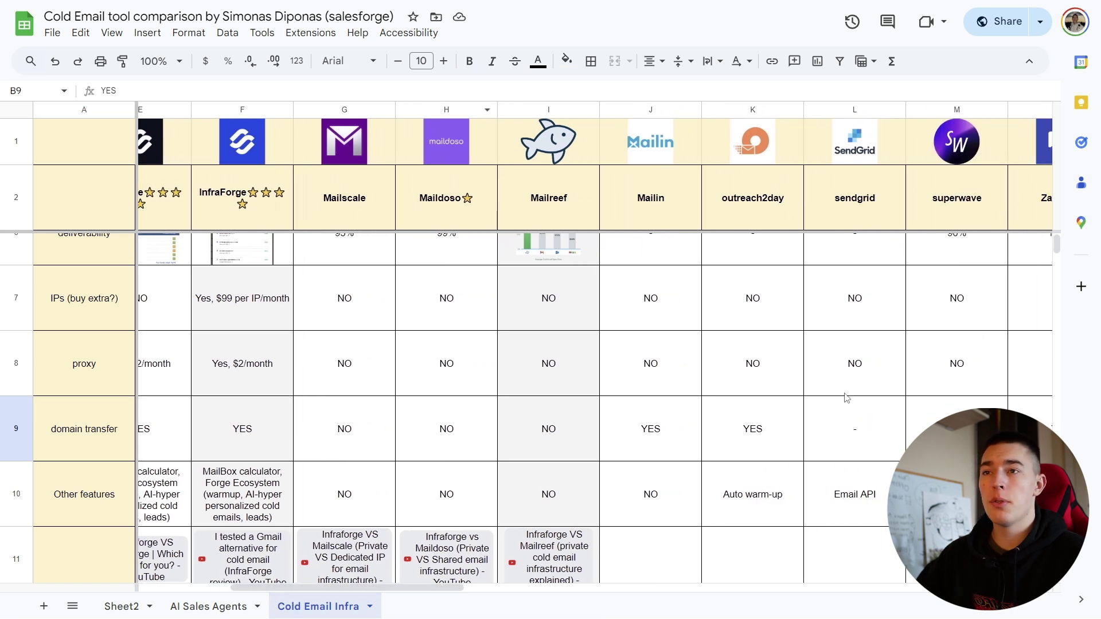
drag(450, 590, 264, 554)
key(Down)
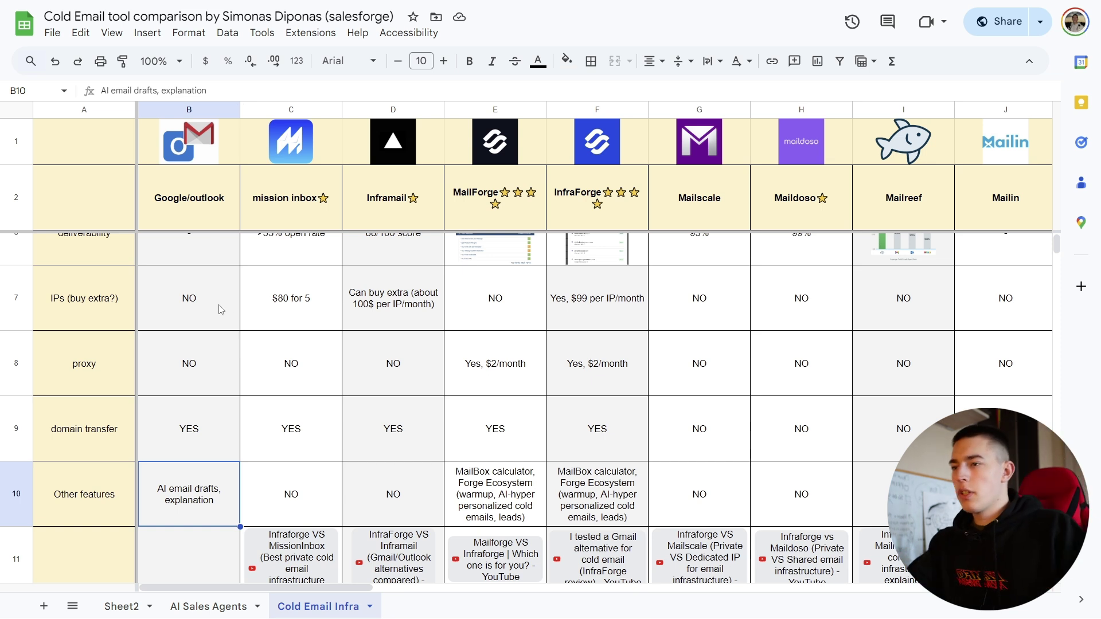
click(467, 492)
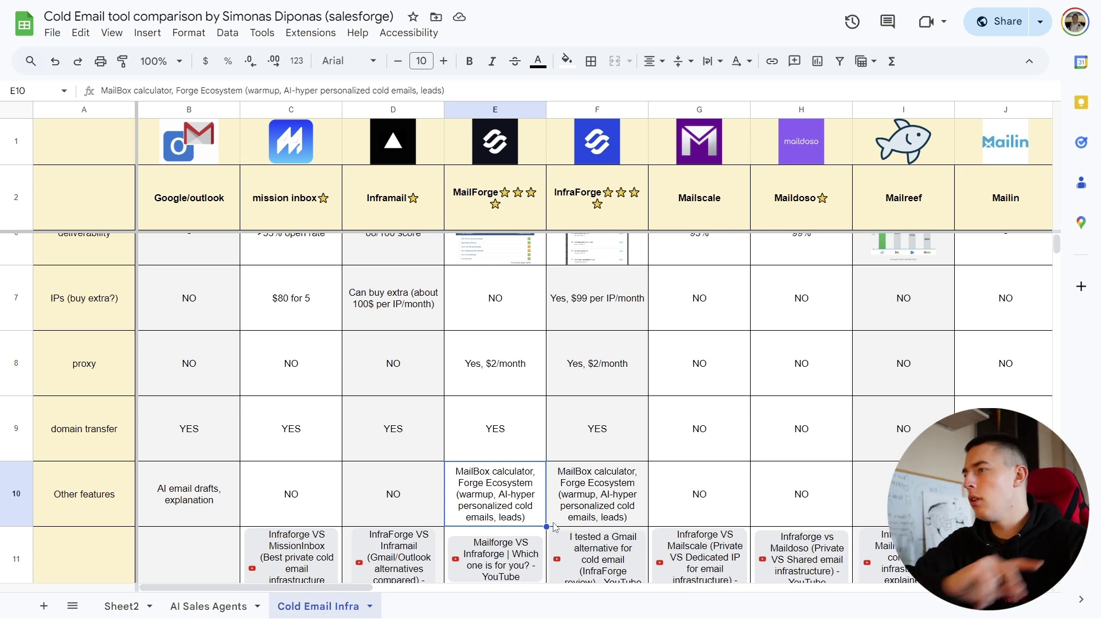
drag(332, 587, 324, 615)
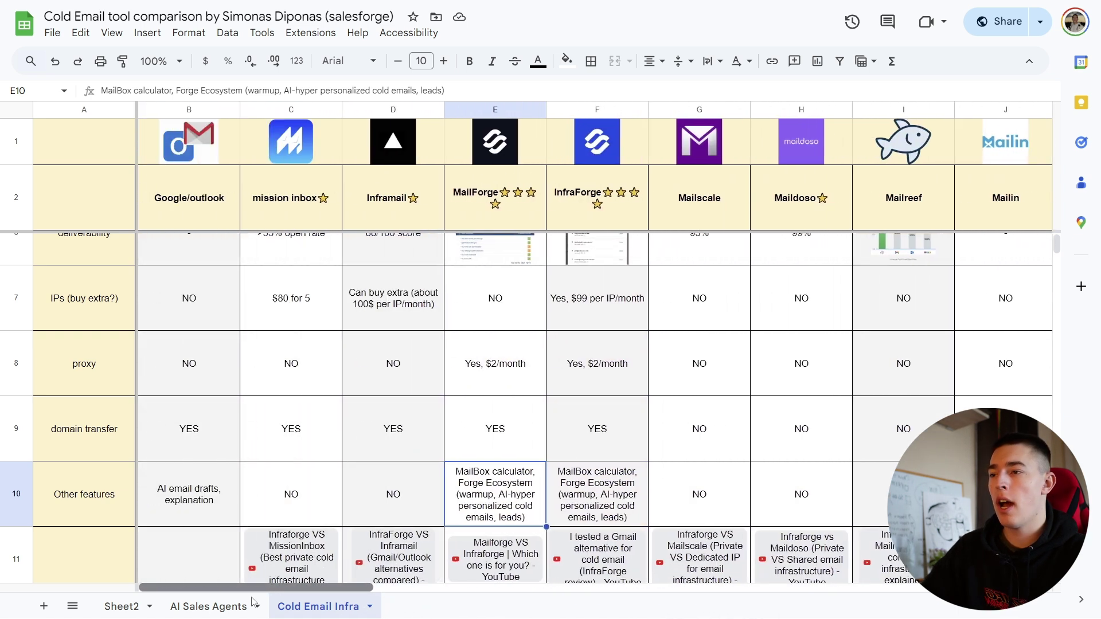
scroll(481, 453, up, 3)
drag(200, 587, 456, 591)
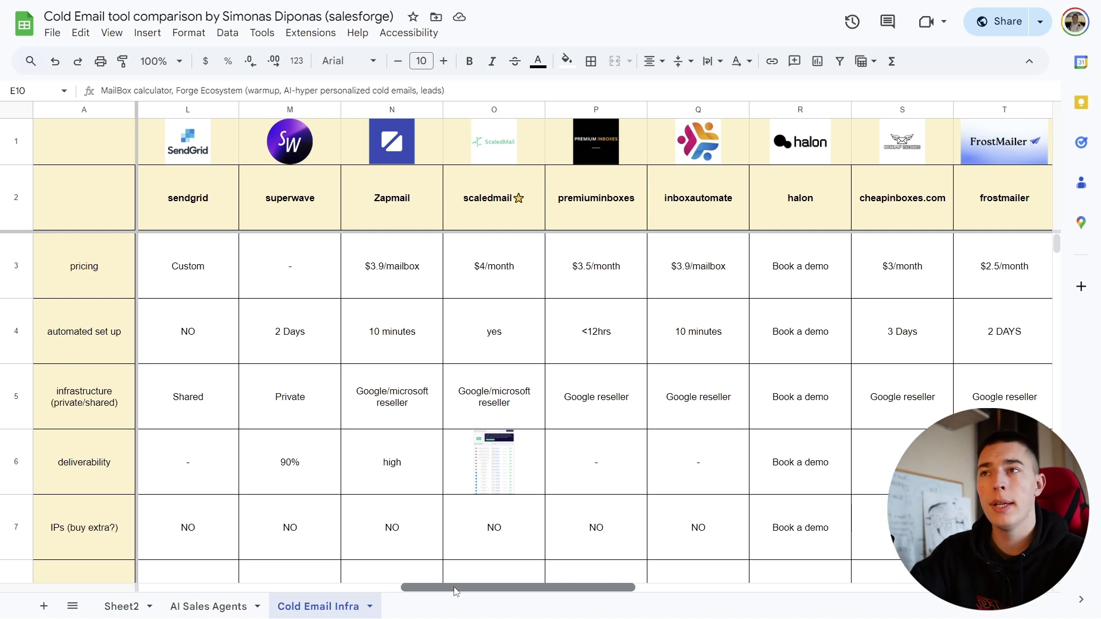
drag(456, 591, 193, 443)
click(373, 212)
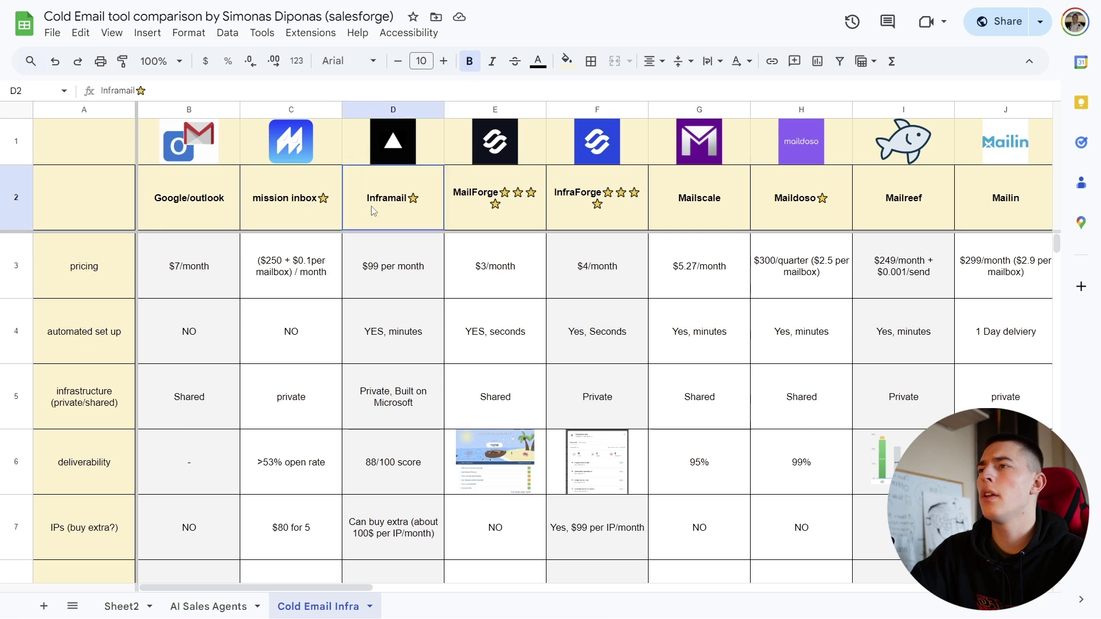
click(468, 219)
key(Right)
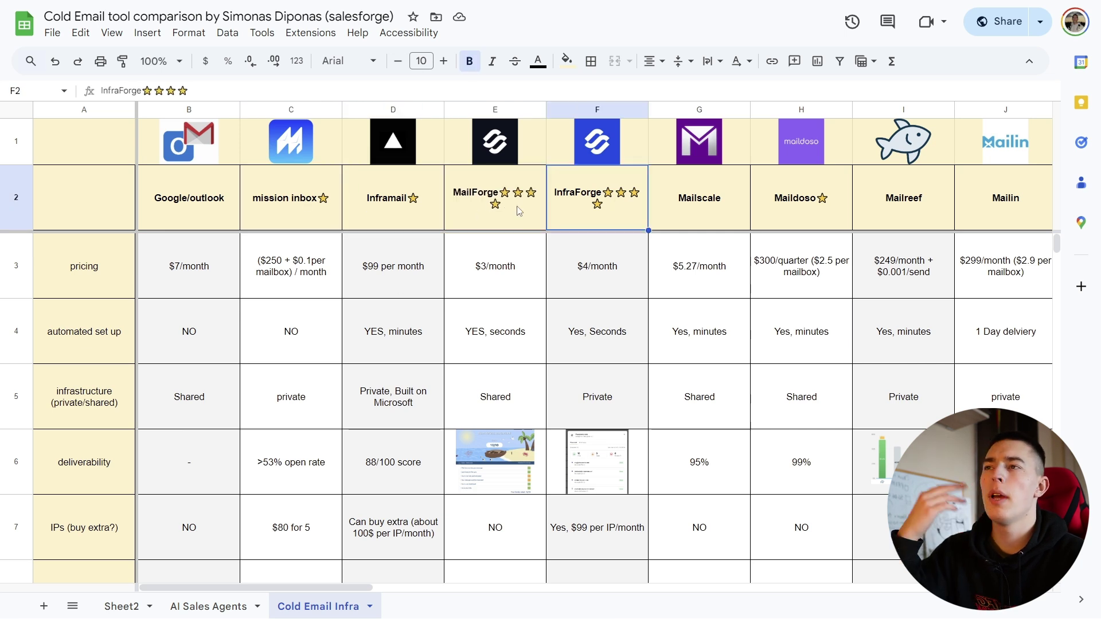
drag(354, 587, 570, 591)
click(746, 289)
click(535, 452)
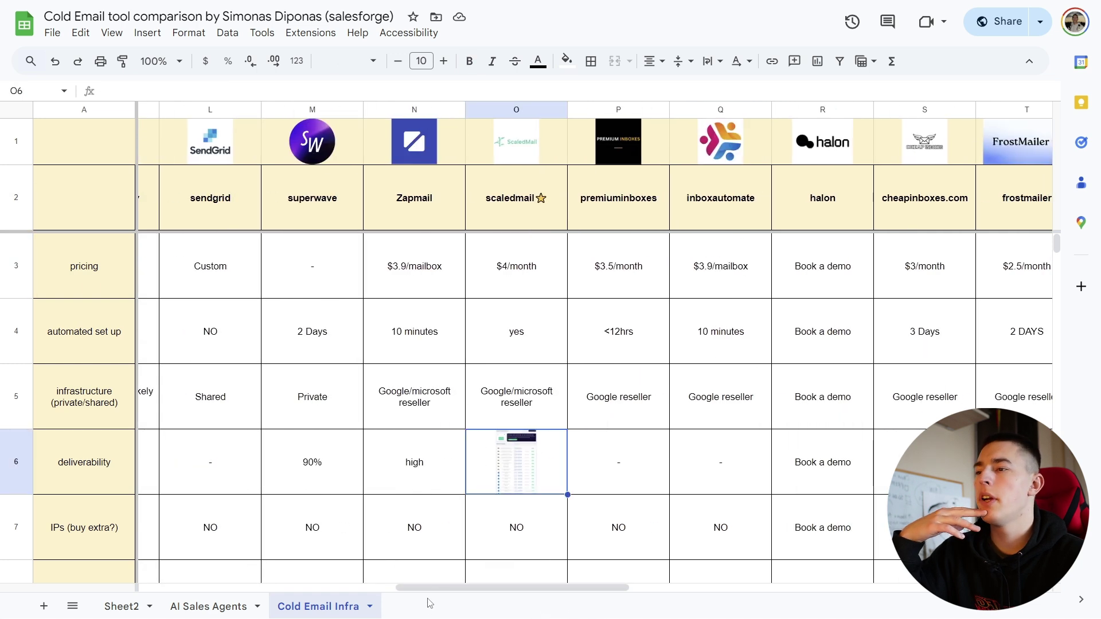
drag(444, 592, 562, 599)
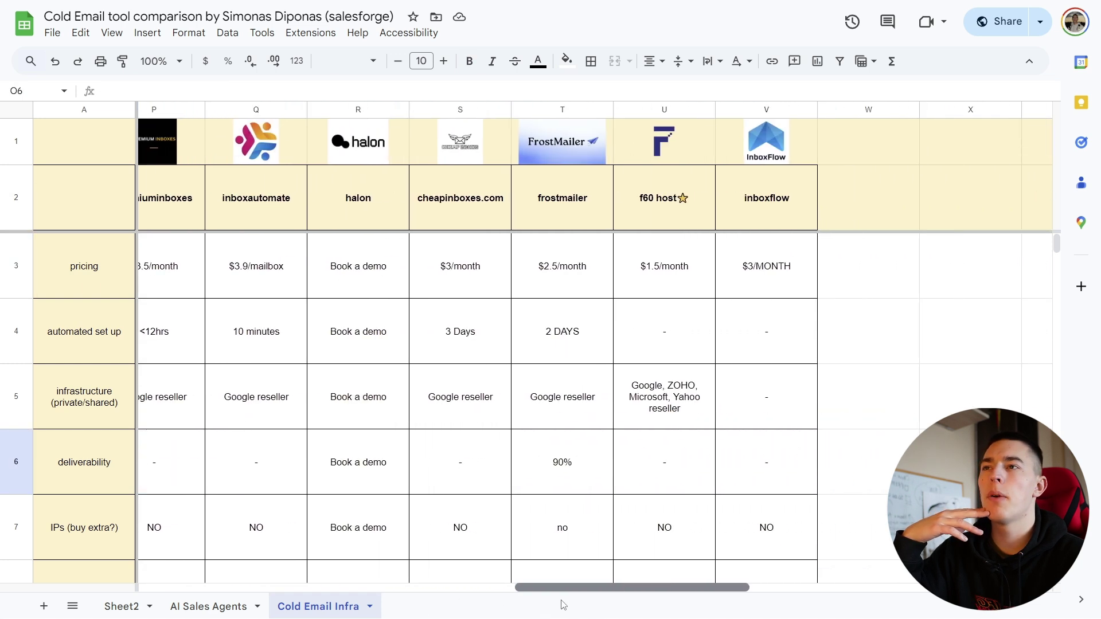
click(671, 219)
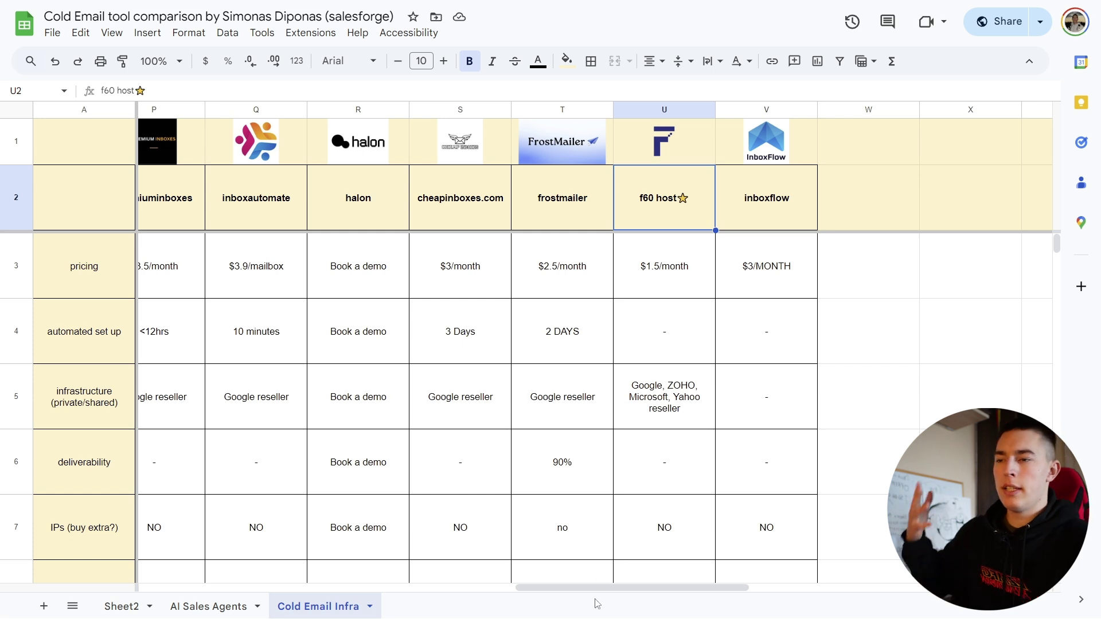
drag(596, 588, 675, 589)
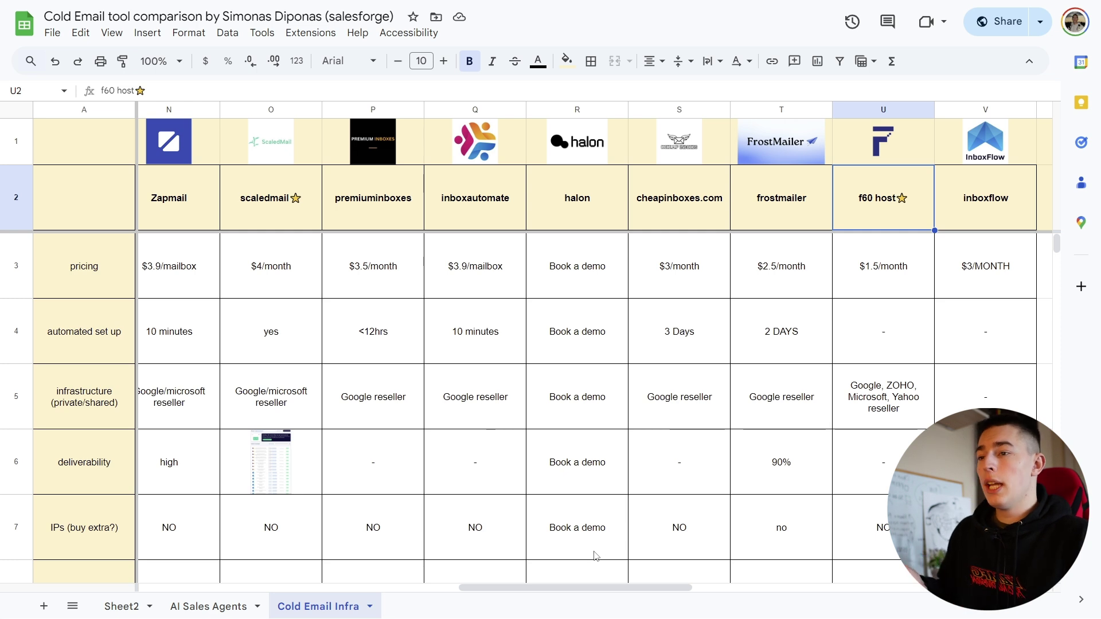
drag(570, 590, 253, 591)
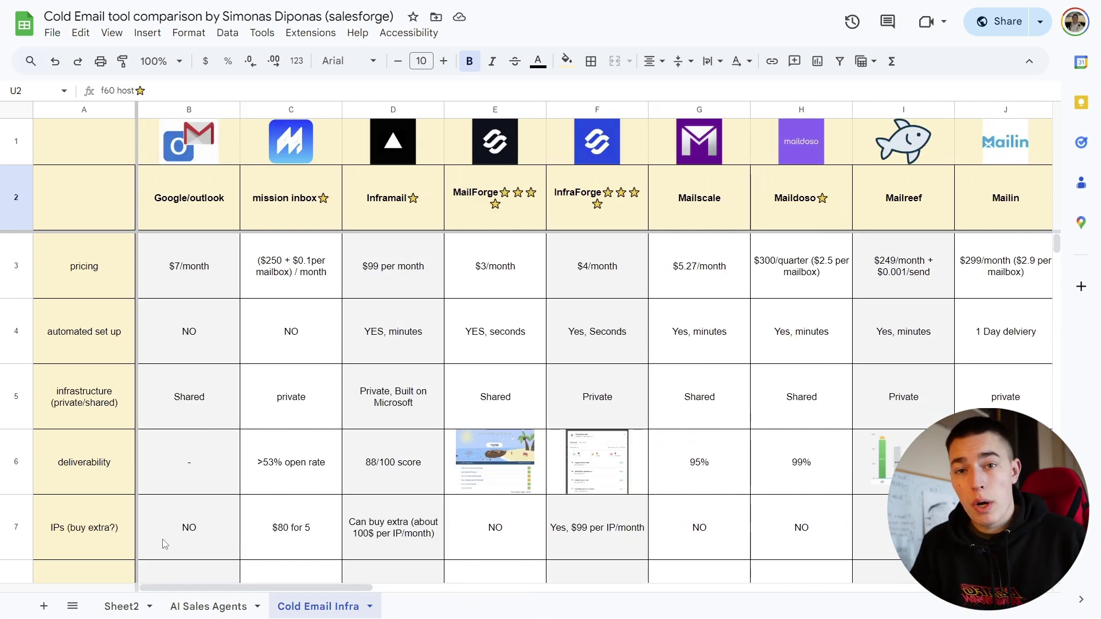